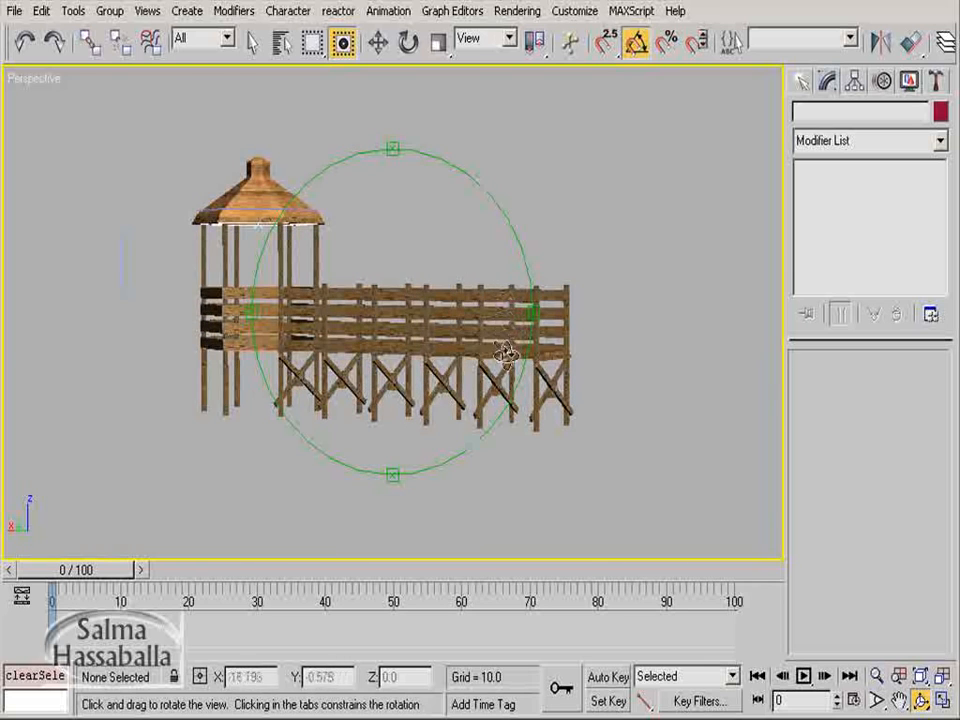
# Step: Examine the finished wooden walkway and its roofed hexagonal gazebo from several sides and from above
pyautogui.moveTo(356, 362); pyautogui.dragTo(184, 381)
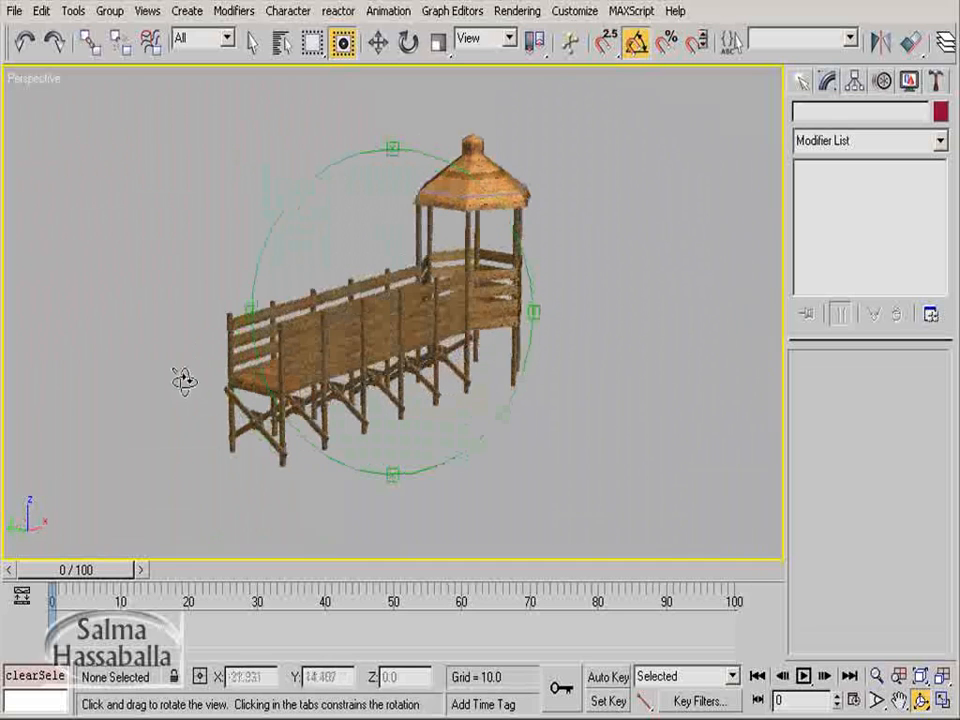
pyautogui.moveTo(506, 183); pyautogui.dragTo(396, 388)
pyautogui.moveTo(378, 310); pyautogui.dragTo(352, 366)
pyautogui.moveTo(374, 420); pyautogui.dragTo(348, 412)
pyautogui.moveTo(414, 250); pyautogui.dragTo(430, 263)
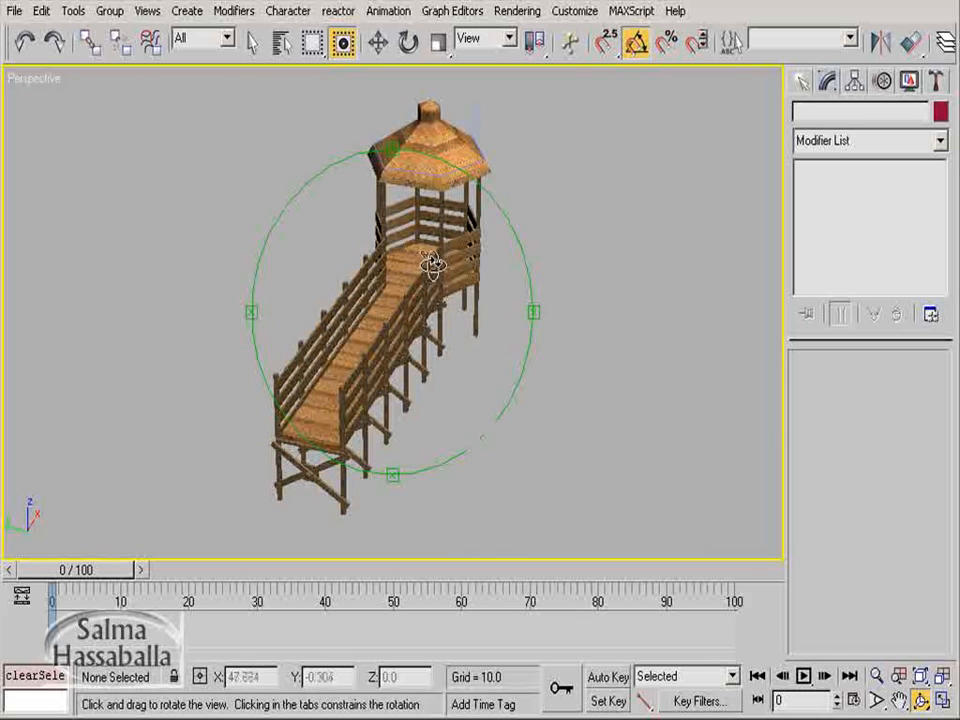
pyautogui.moveTo(369, 364); pyautogui.dragTo(250, 378)
pyautogui.moveTo(305, 364); pyautogui.dragTo(536, 321)
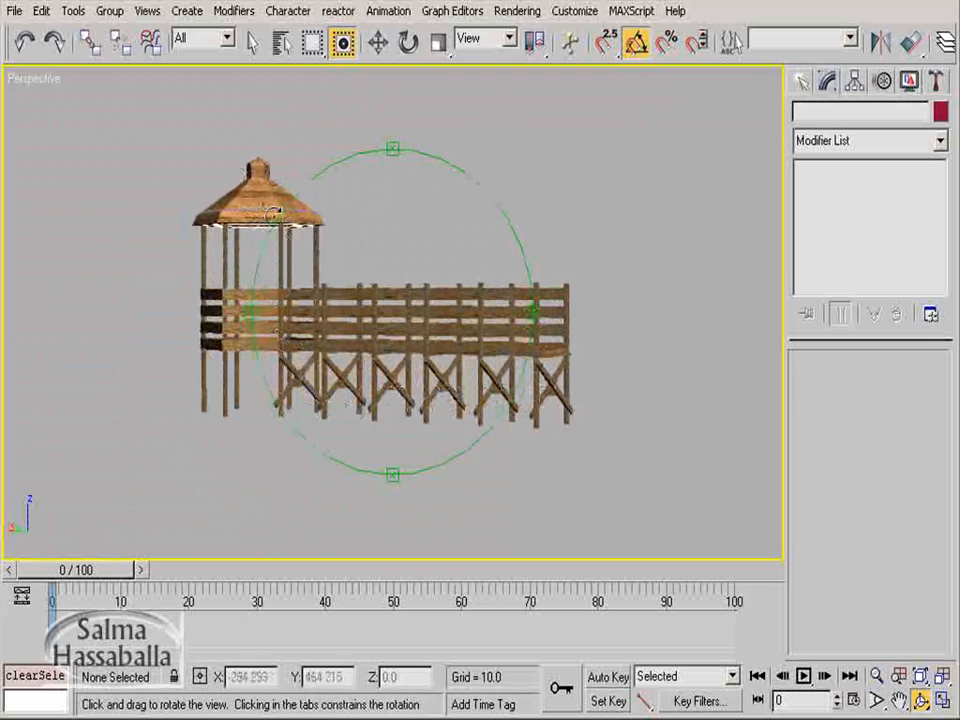
pyautogui.moveTo(379, 328); pyautogui.dragTo(182, 349)
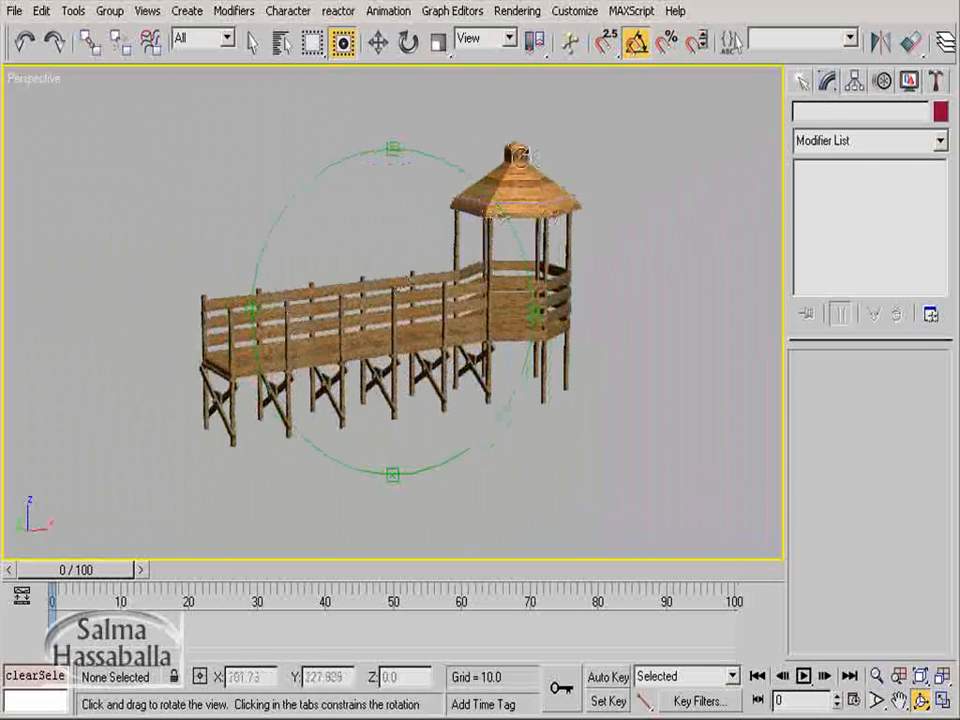
pyautogui.moveTo(409, 313); pyautogui.dragTo(396, 321)
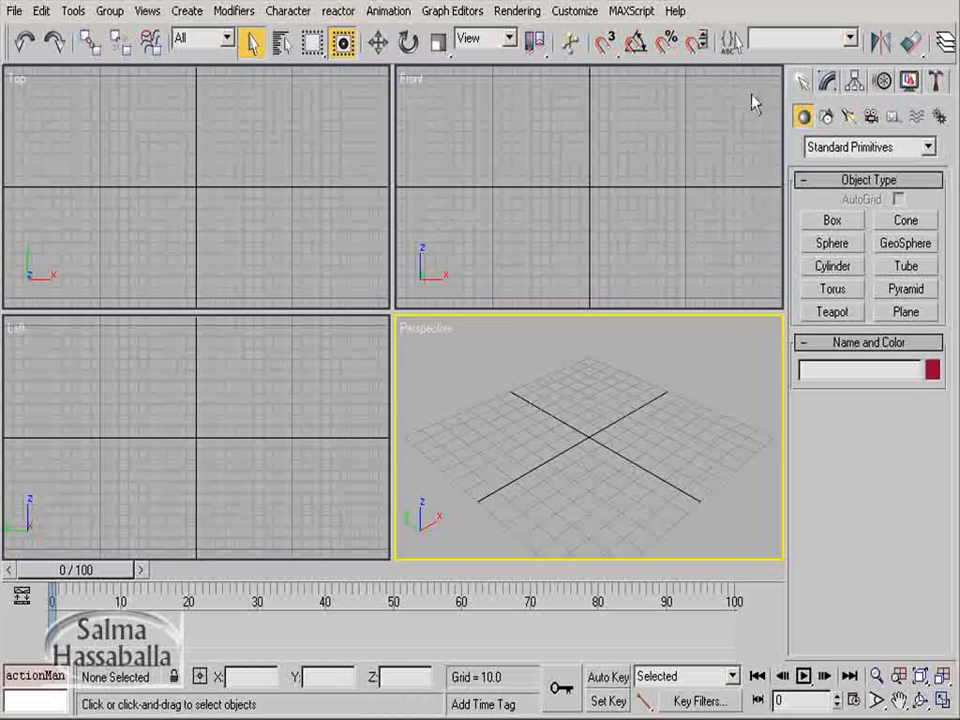
# Step: Draw a rectangle spline about 132 wide and 23 long in the Top viewport
pyautogui.click(827, 118)
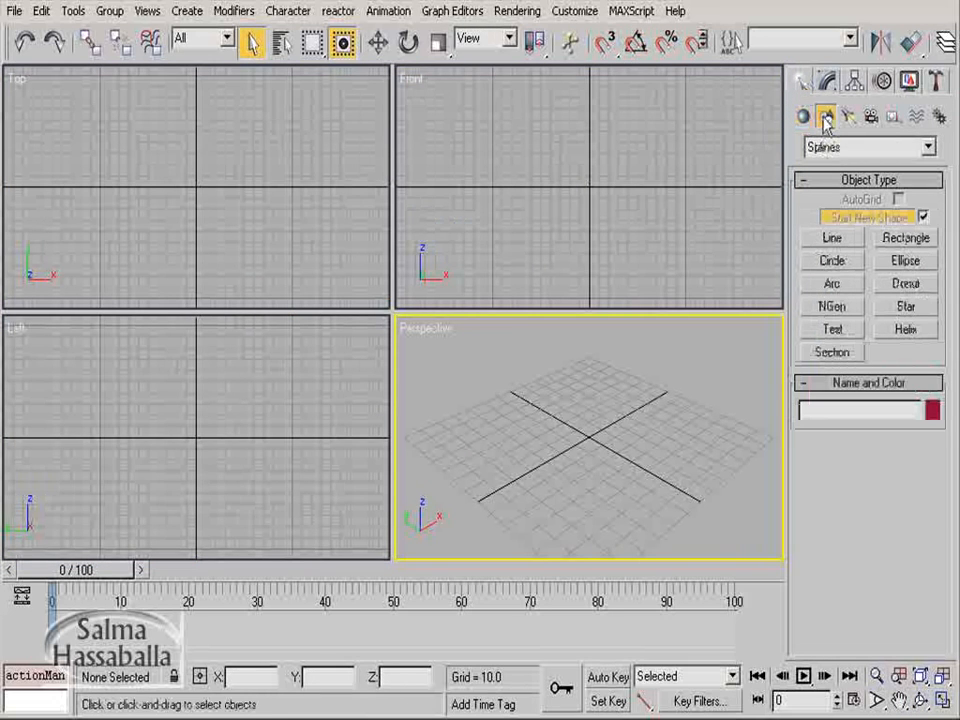
pyautogui.click(906, 240)
pyautogui.moveTo(108, 147); pyautogui.dragTo(235, 174)
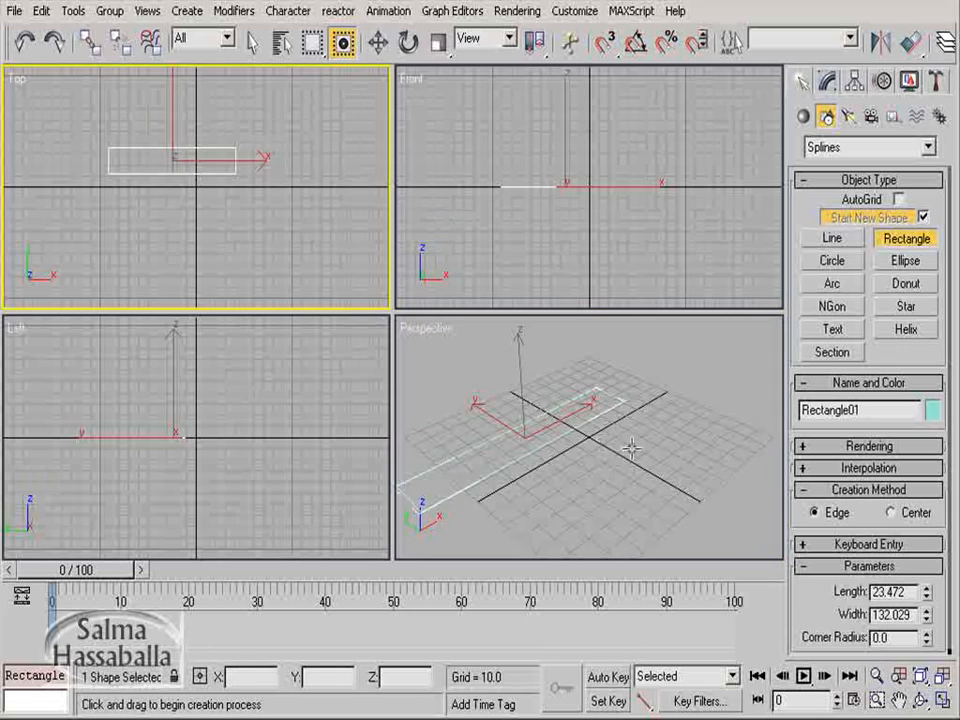
# Step: Set the rectangle's length to 6 and its width to 30
pyautogui.doubleClick(895, 592)
pyautogui.write('6')
pyautogui.press('Return')
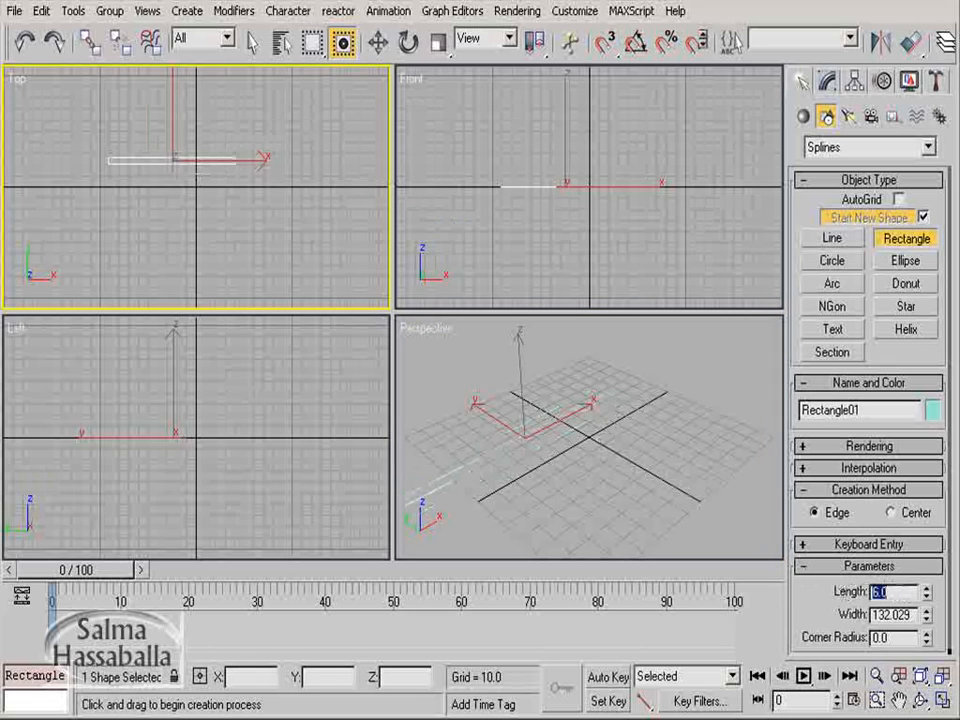
pyautogui.doubleClick(895, 614)
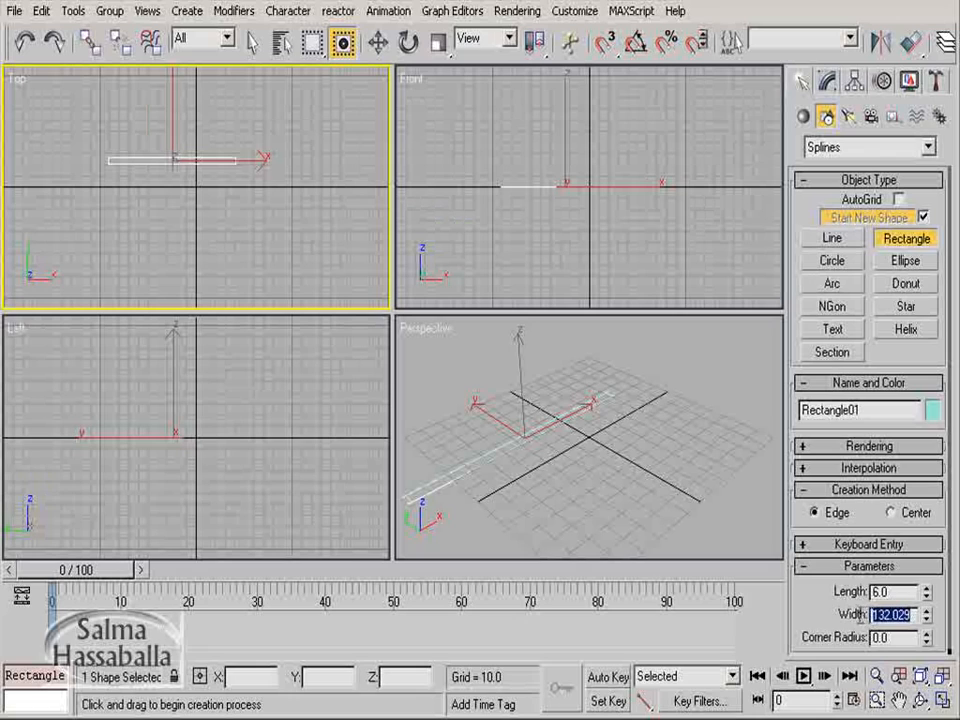
pyautogui.write('30')
pyautogui.press('Return')
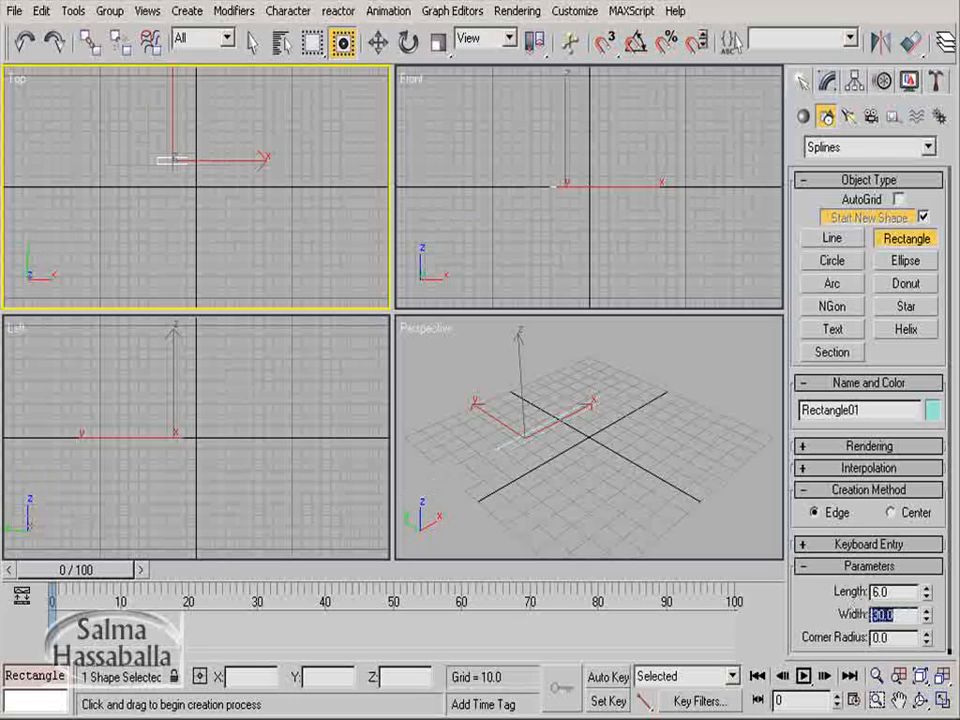
# Step: Move the rectangle to the origin by resetting its X and Y positions to 0 in the maximized Top view
pyautogui.click(943, 703)
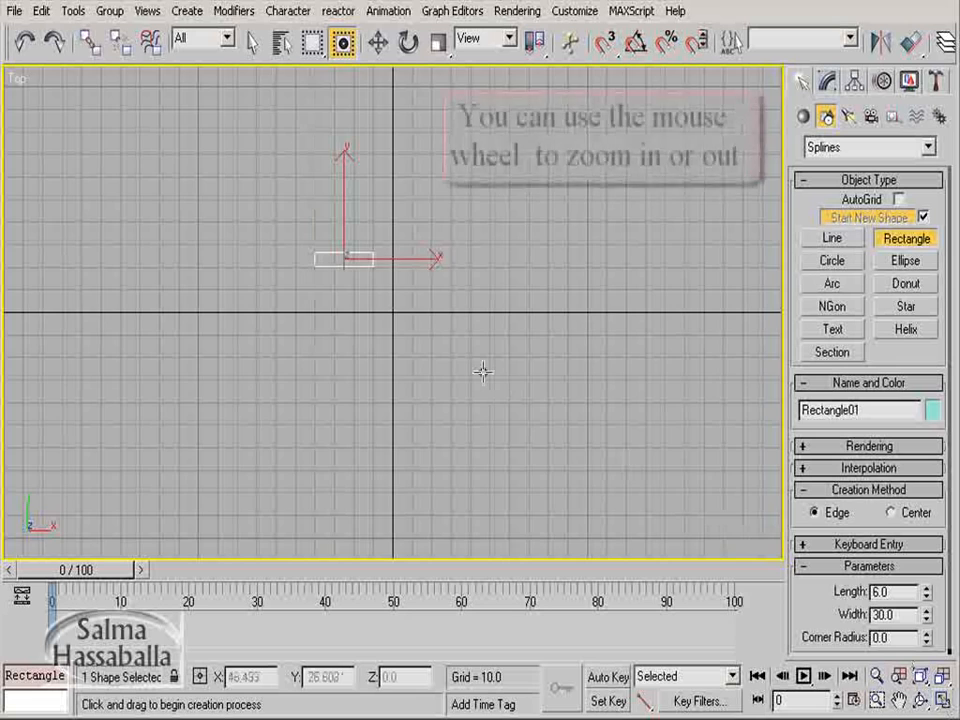
pyautogui.scroll(2, 483, 372)
pyautogui.moveTo(483, 372); pyautogui.dragTo(525, 418, button='middle')
pyautogui.scroll(2, 508, 414)
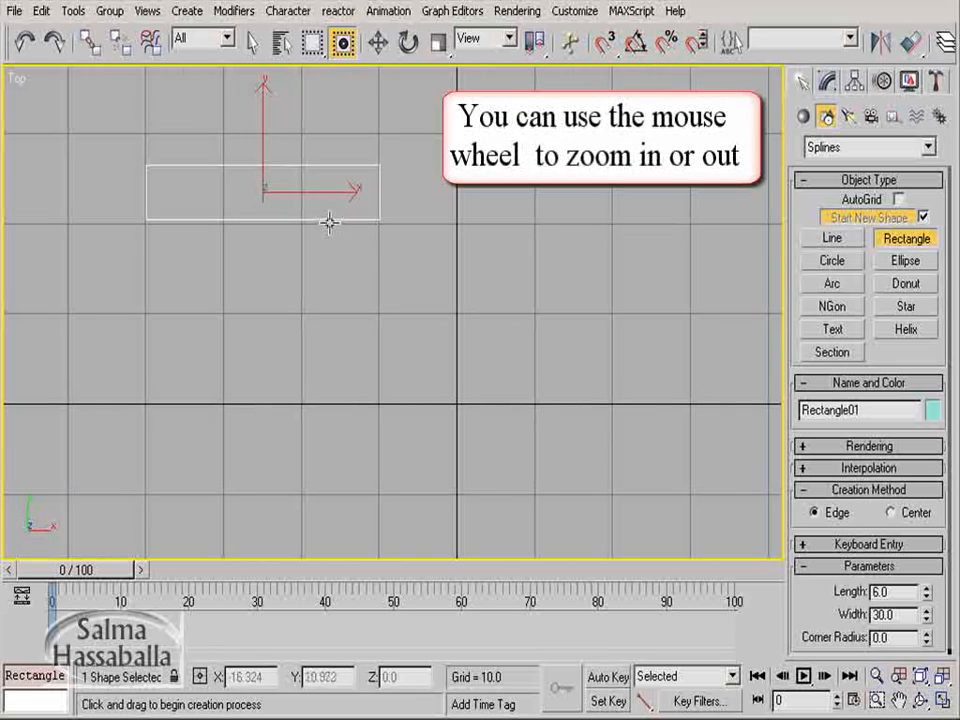
pyautogui.click(379, 45)
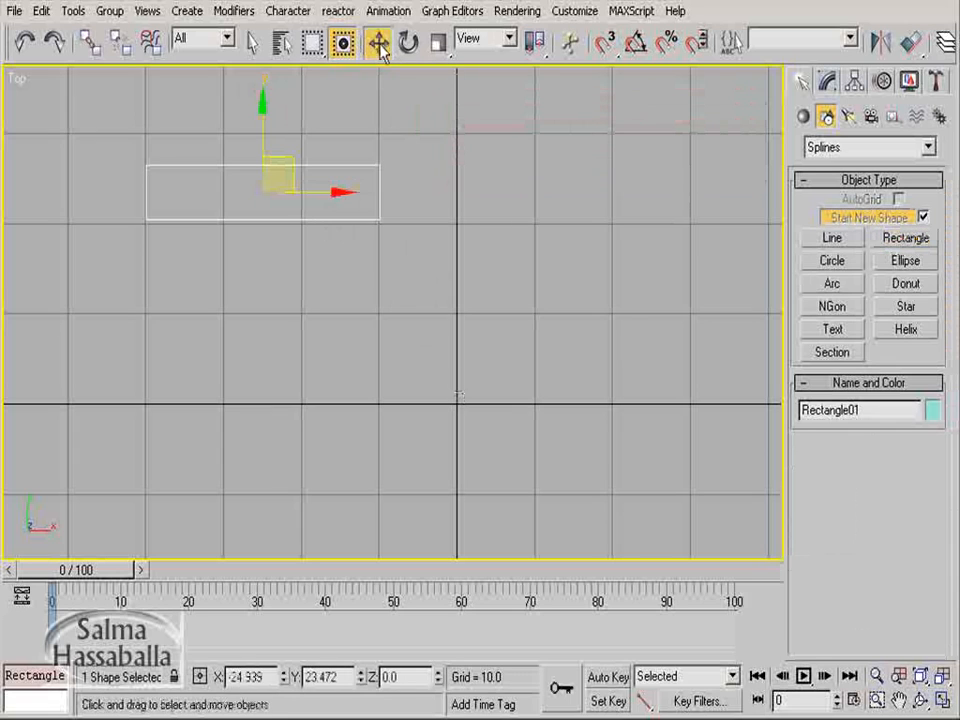
pyautogui.rightClick(284, 681)
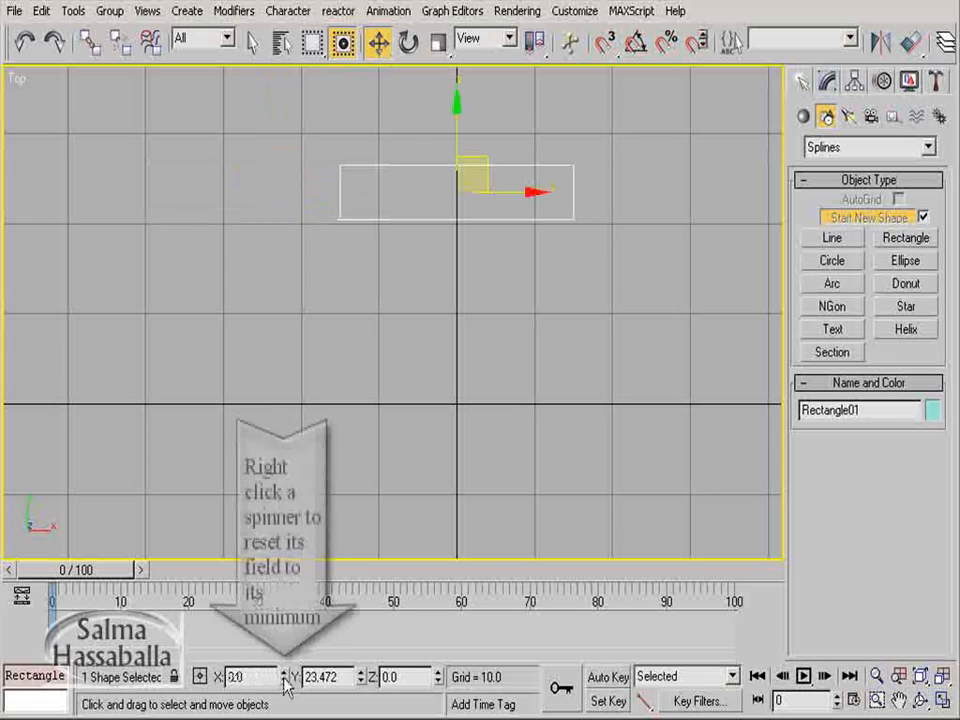
pyautogui.rightClick(361, 678)
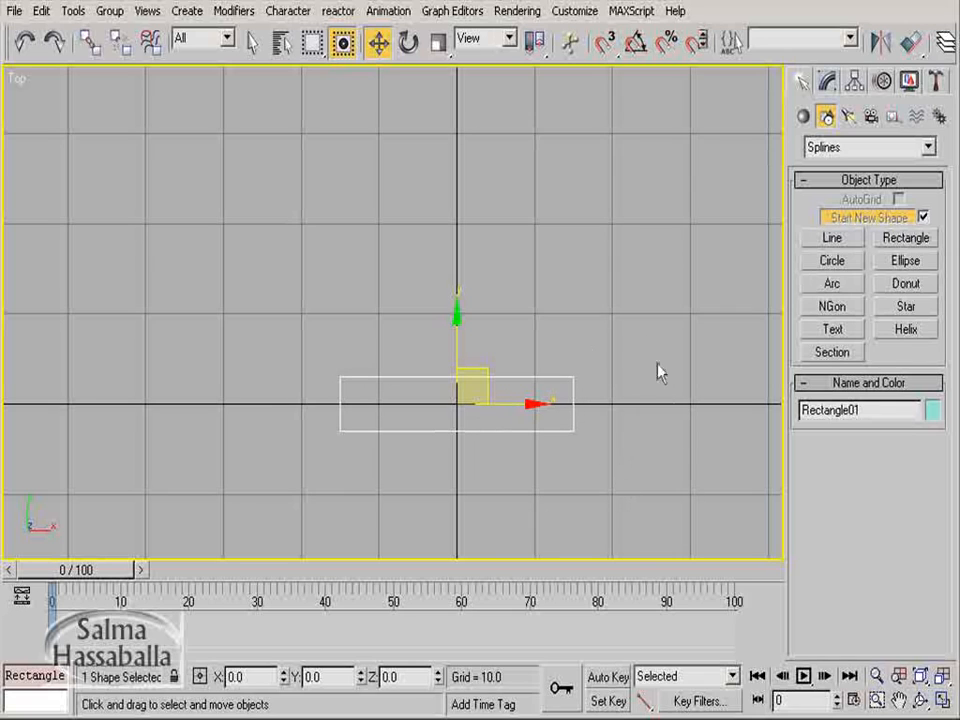
# Step: With Start New Shape turned off, add a six-sided NGon of radius 6 at X 20 to the rectangle's shape
pyautogui.click(924, 218)
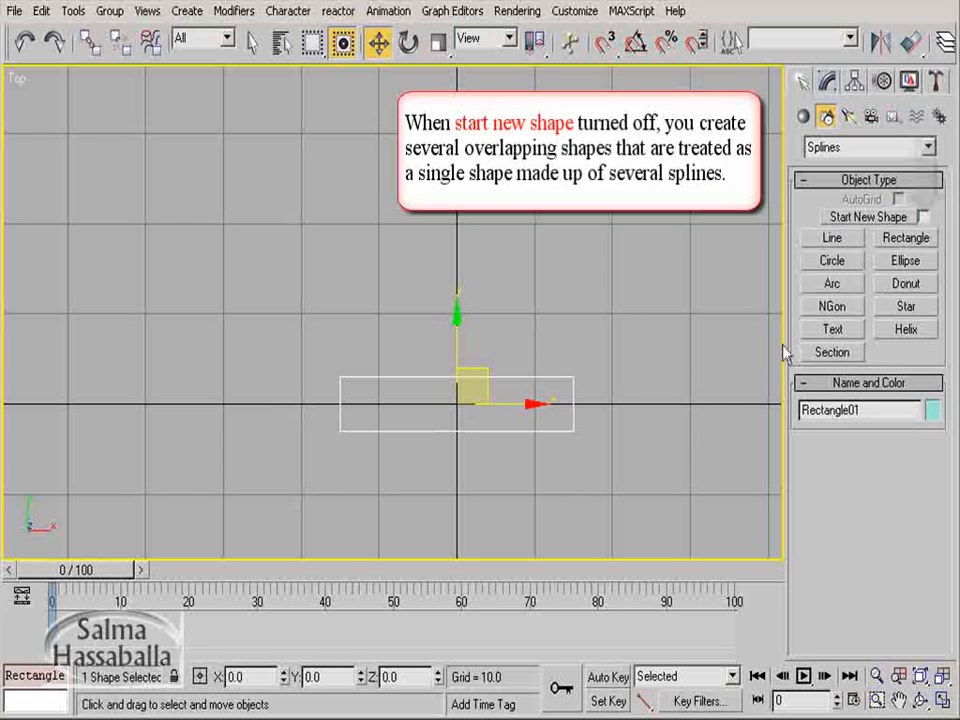
pyautogui.click(832, 308)
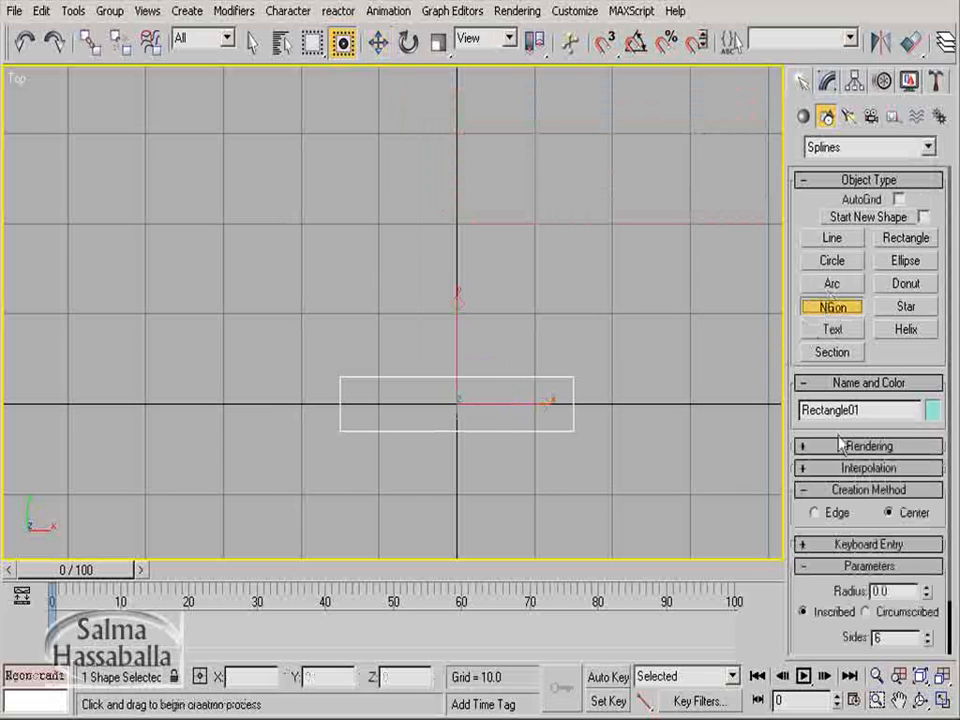
pyautogui.click(841, 545)
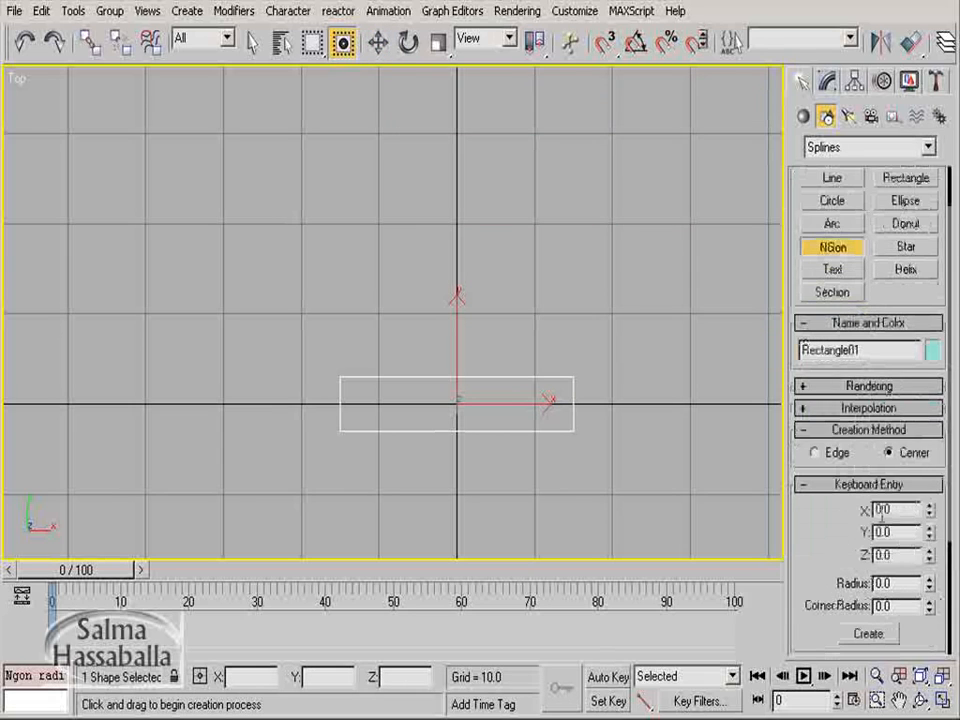
pyautogui.moveTo(907, 510); pyautogui.dragTo(879, 506)
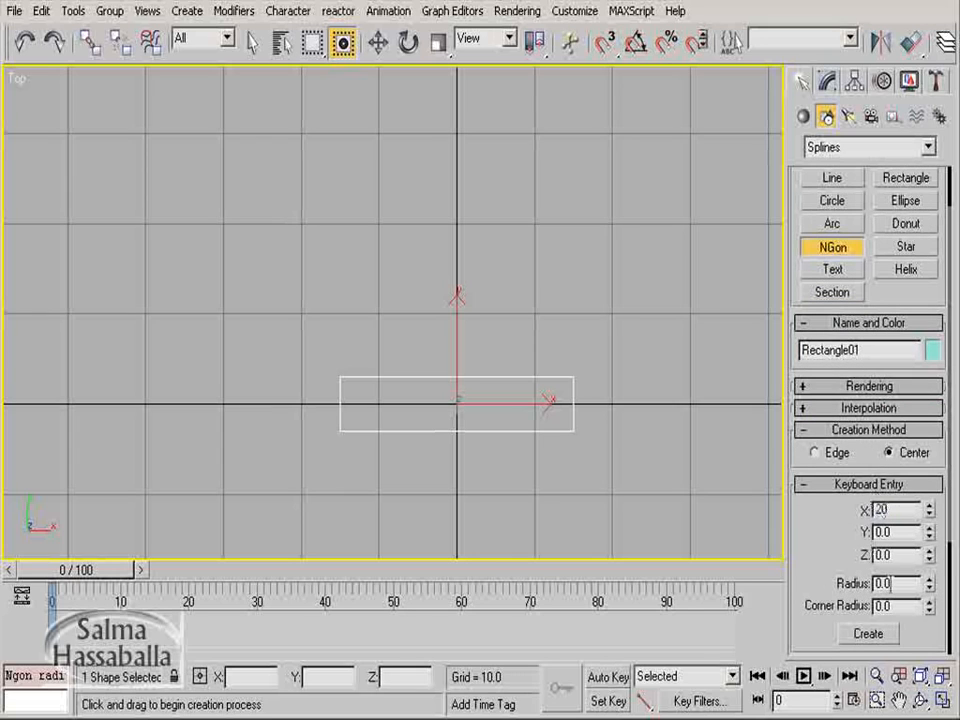
pyautogui.write('20')
pyautogui.moveTo(887, 584); pyautogui.dragTo(840, 584)
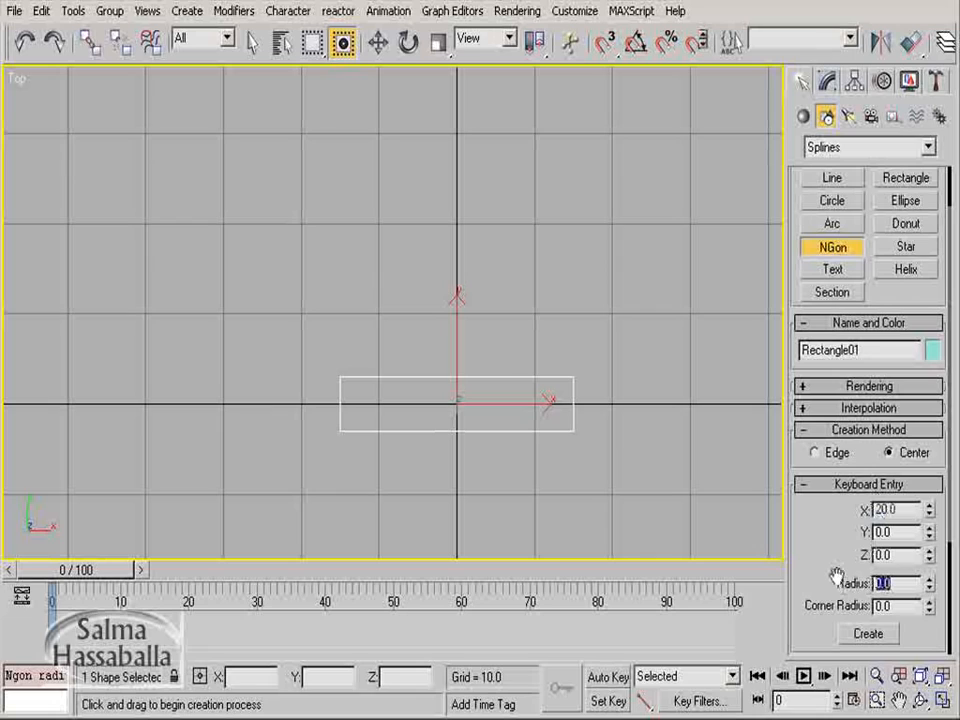
pyautogui.write('6')
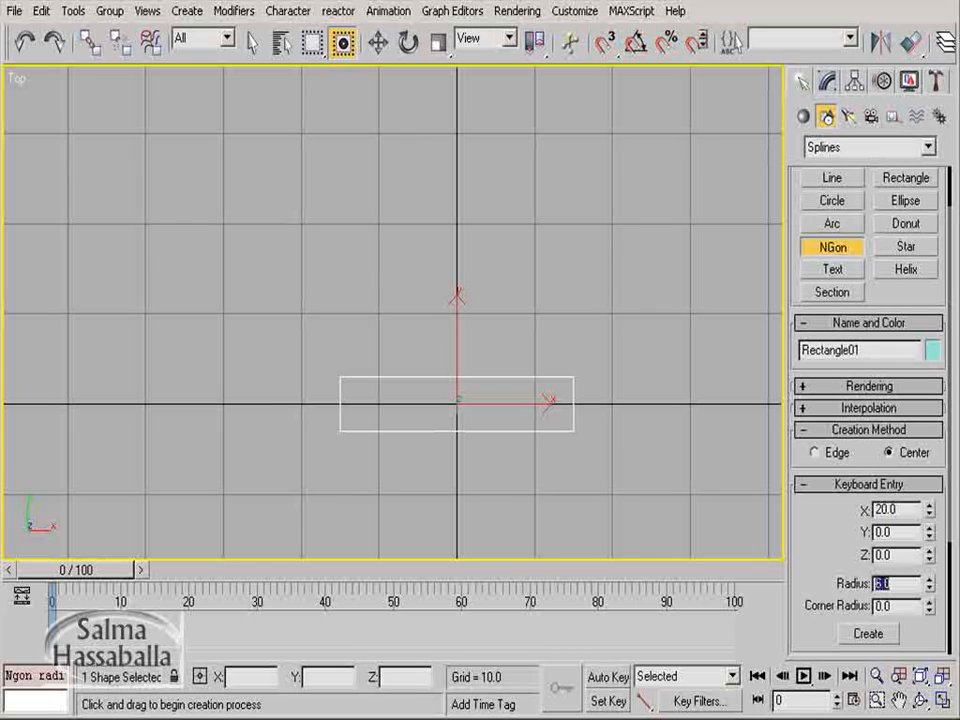
pyautogui.click(869, 634)
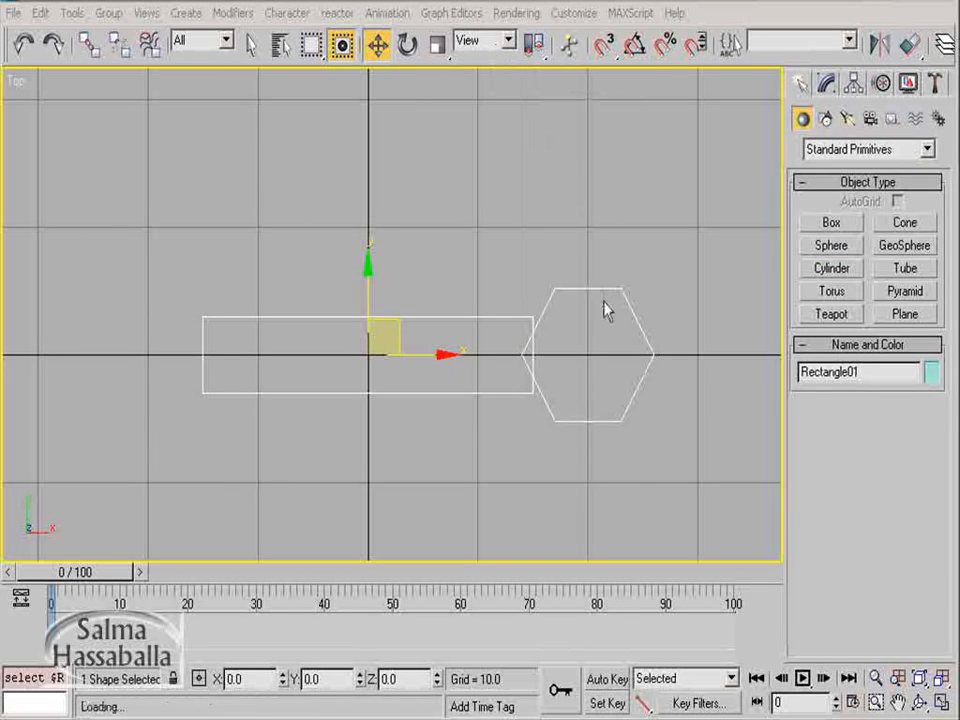
pyautogui.click(408, 48)
pyautogui.moveTo(559, 293); pyautogui.dragTo(584, 293)
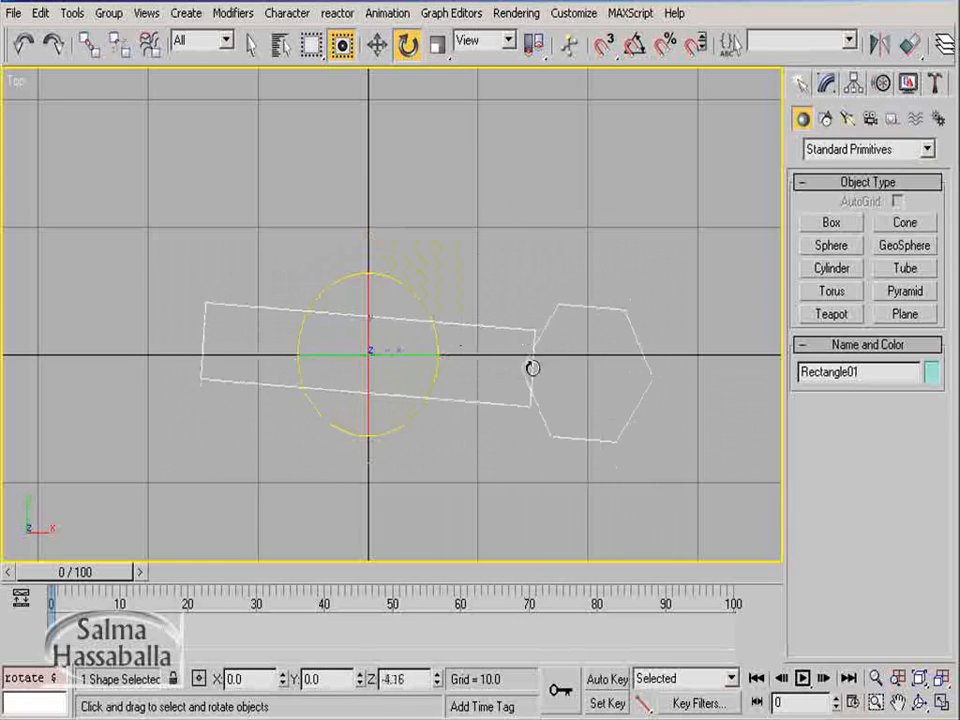
pyautogui.click(25, 46)
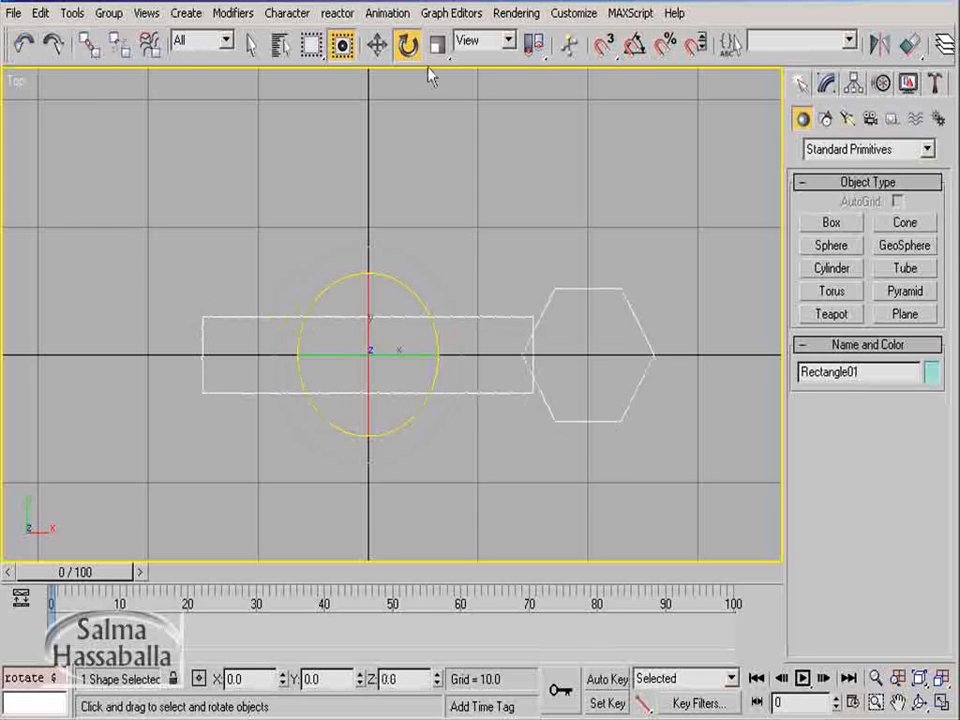
# Step: Rotate only the hexagon spline by 30 degrees with Angle Snap on, so a flat side faces the rectangle
pyautogui.click(826, 84)
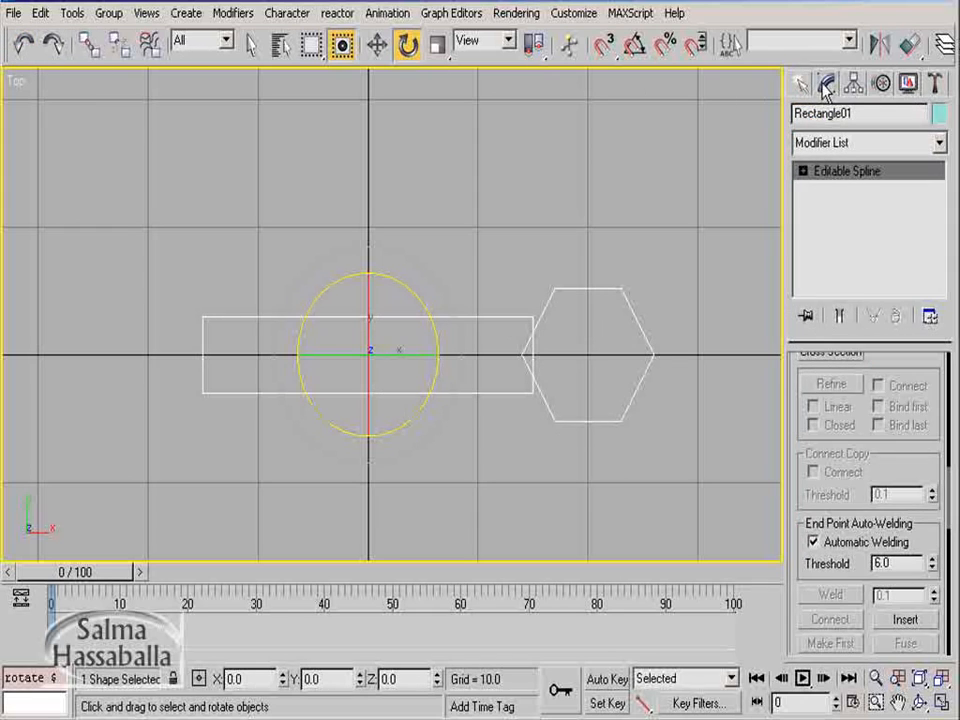
pyautogui.click(801, 172)
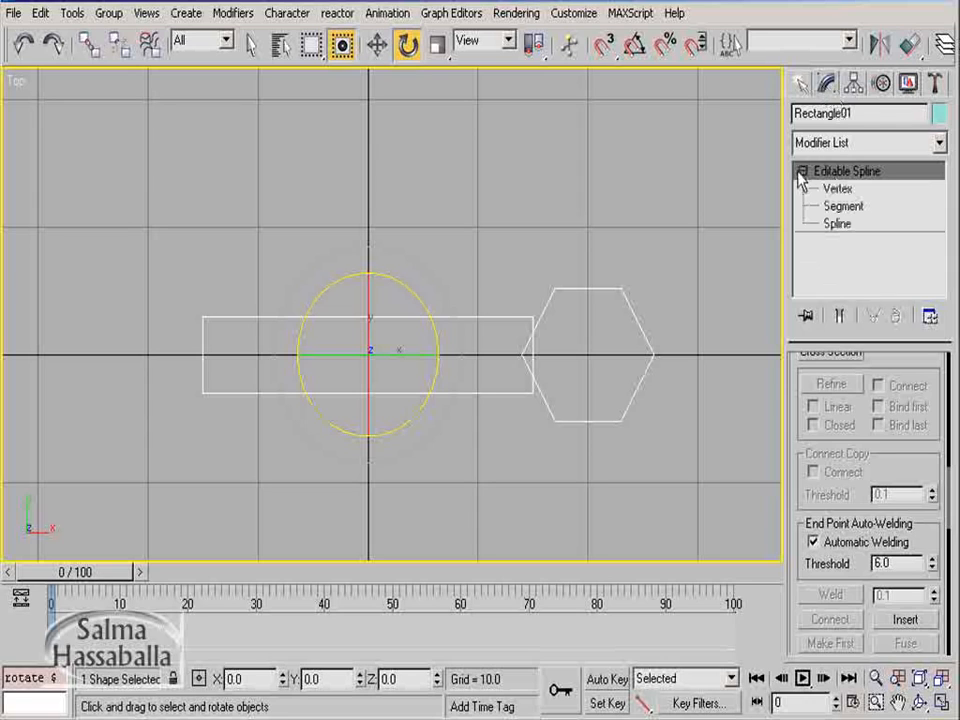
pyautogui.click(838, 224)
pyautogui.click(640, 325)
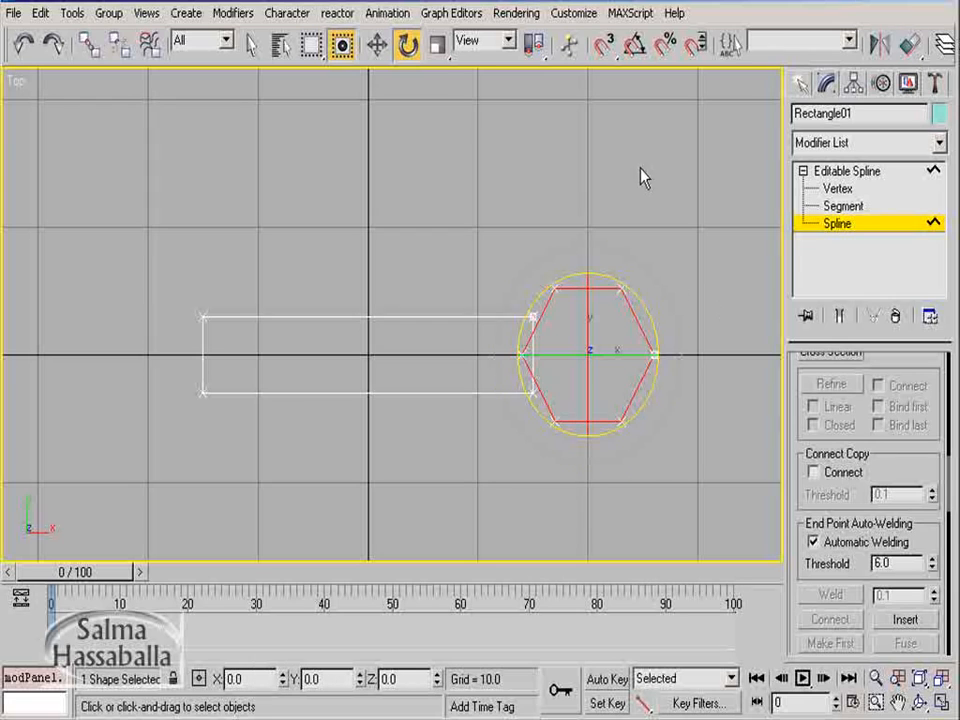
pyautogui.click(636, 48)
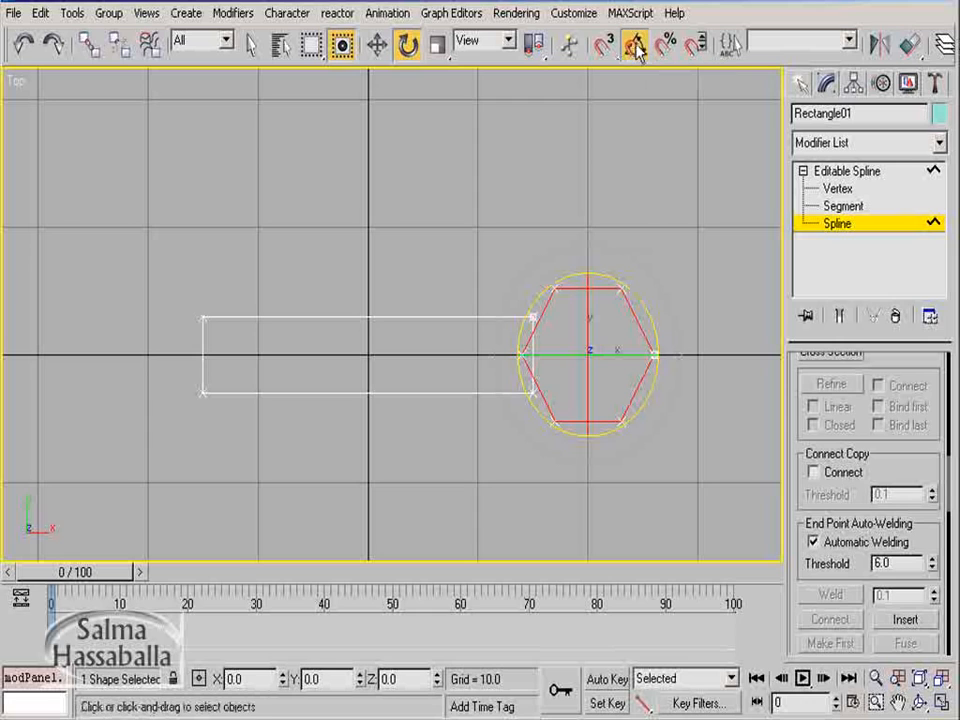
pyautogui.moveTo(536, 302); pyautogui.dragTo(536, 258)
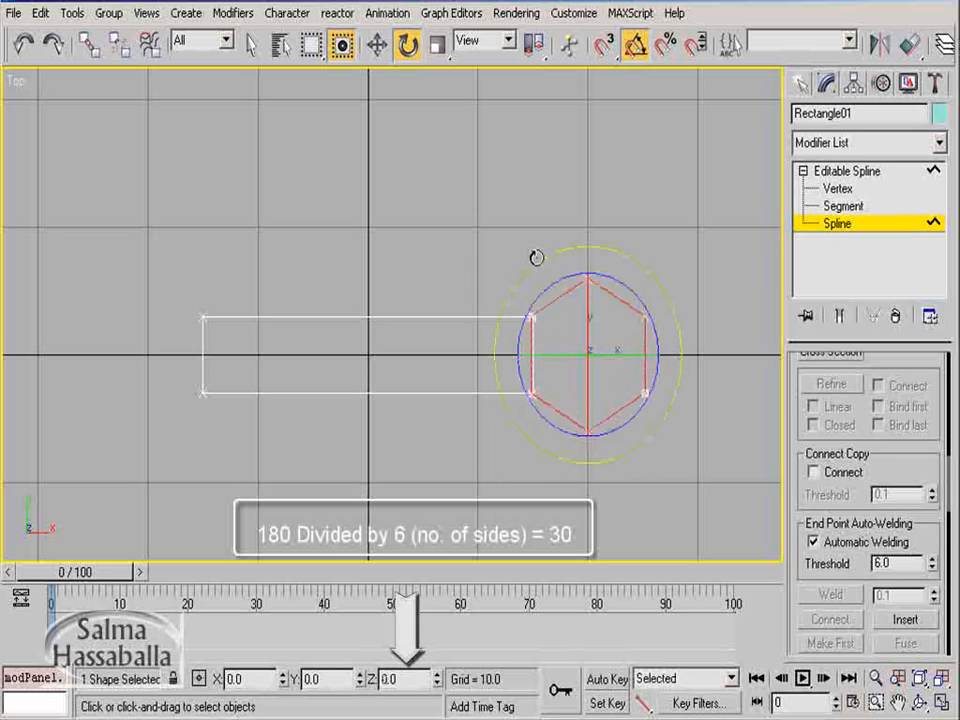
# Step: Delete the two adjacent vertical segments where the rectangle and the hexagon meet
pyautogui.moveTo(621, 354); pyautogui.dragTo(578, 286, button='middle')
pyautogui.scroll(2, 578, 286)
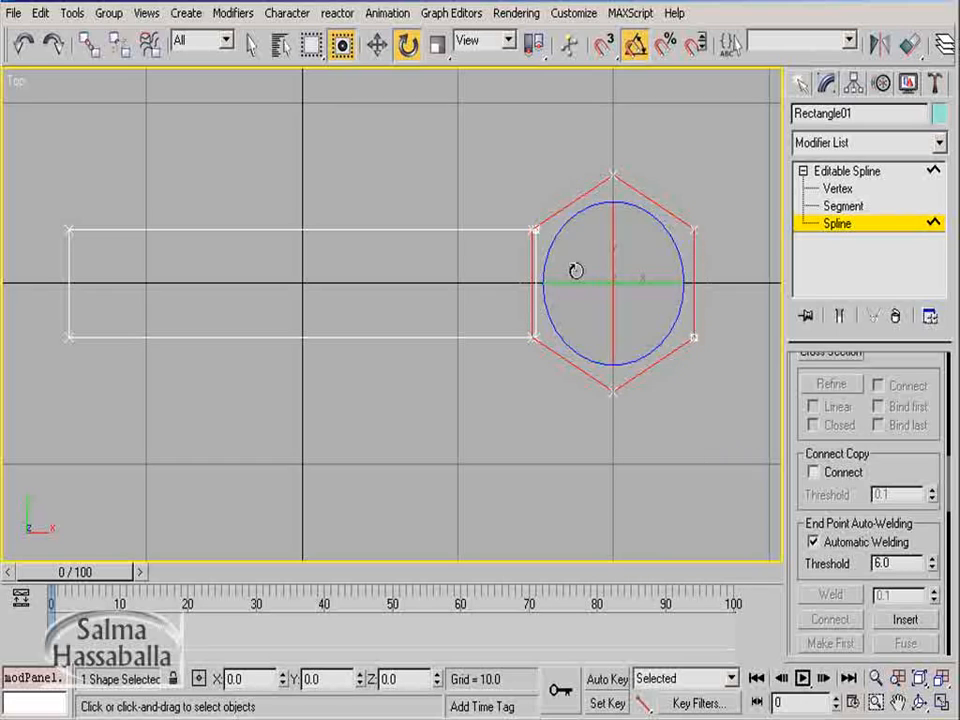
pyautogui.click(843, 206)
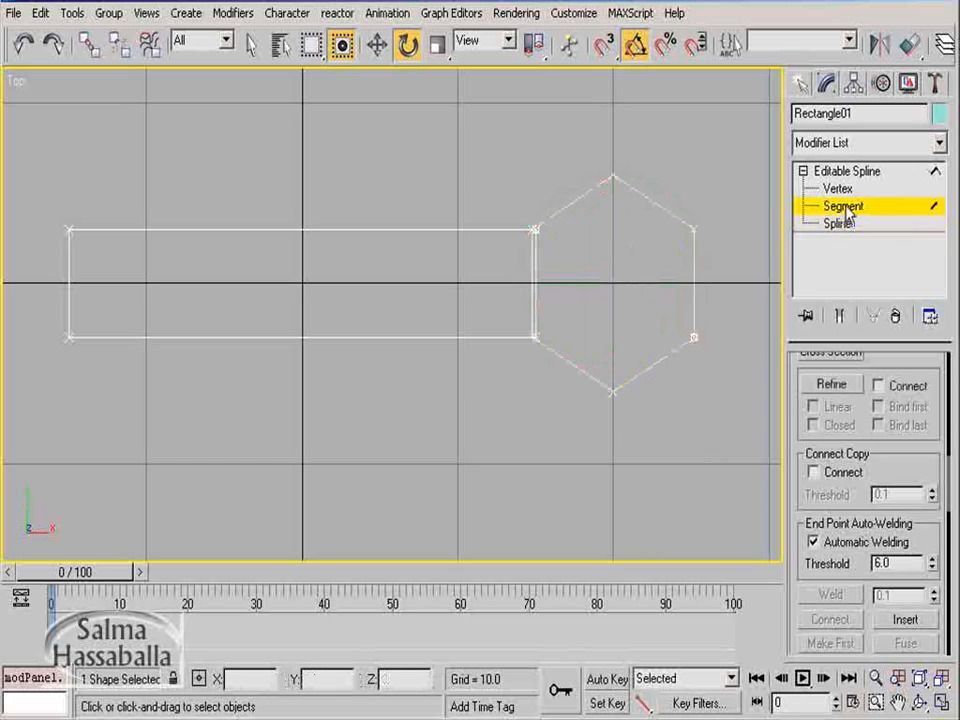
pyautogui.click(535, 285)
pyautogui.press('Delete')
pyautogui.hotkey('ctrl', 'z')
pyautogui.press('Delete')
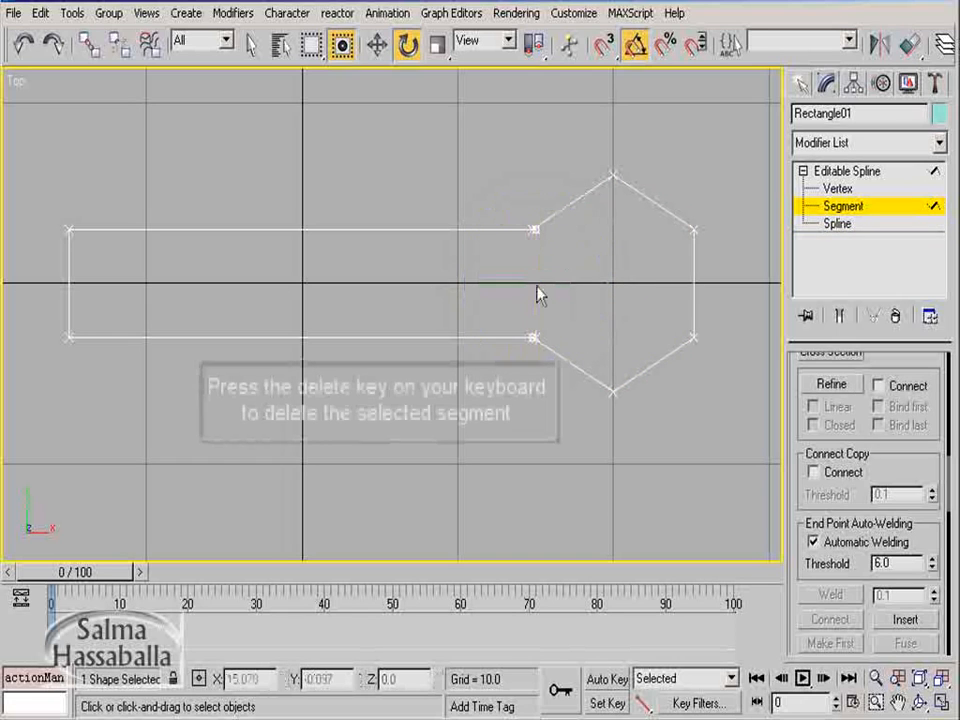
# Step: Move the open hexagon spline about 0.23 along X so its end points line up with the rectangle's open ends
pyautogui.moveTo(917, 467); pyautogui.dragTo(905, 432)
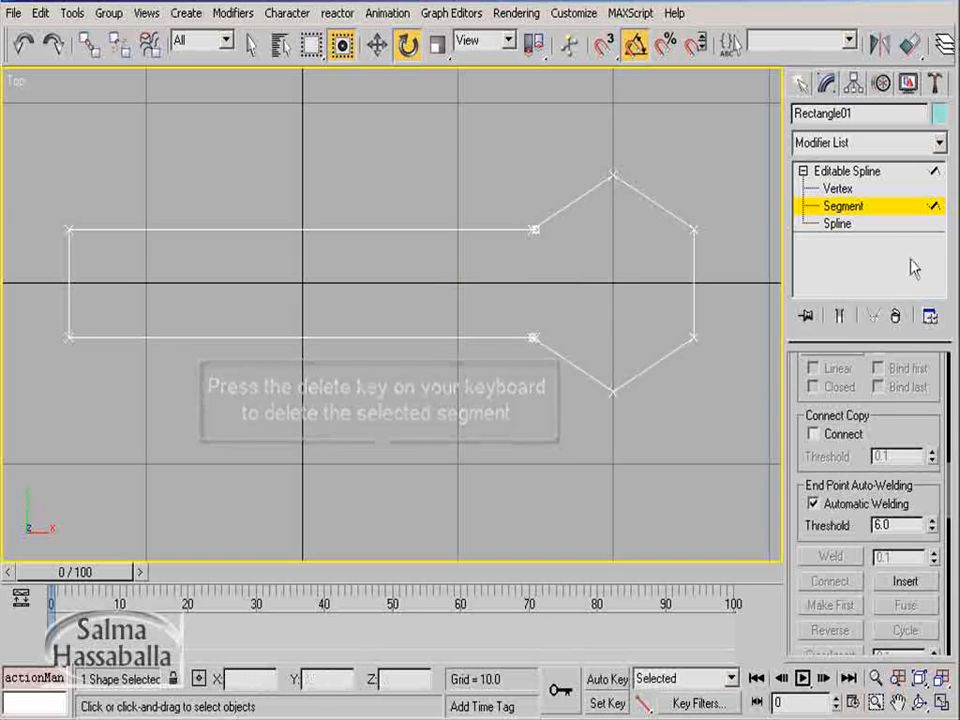
pyautogui.click(852, 225)
pyautogui.press('w')
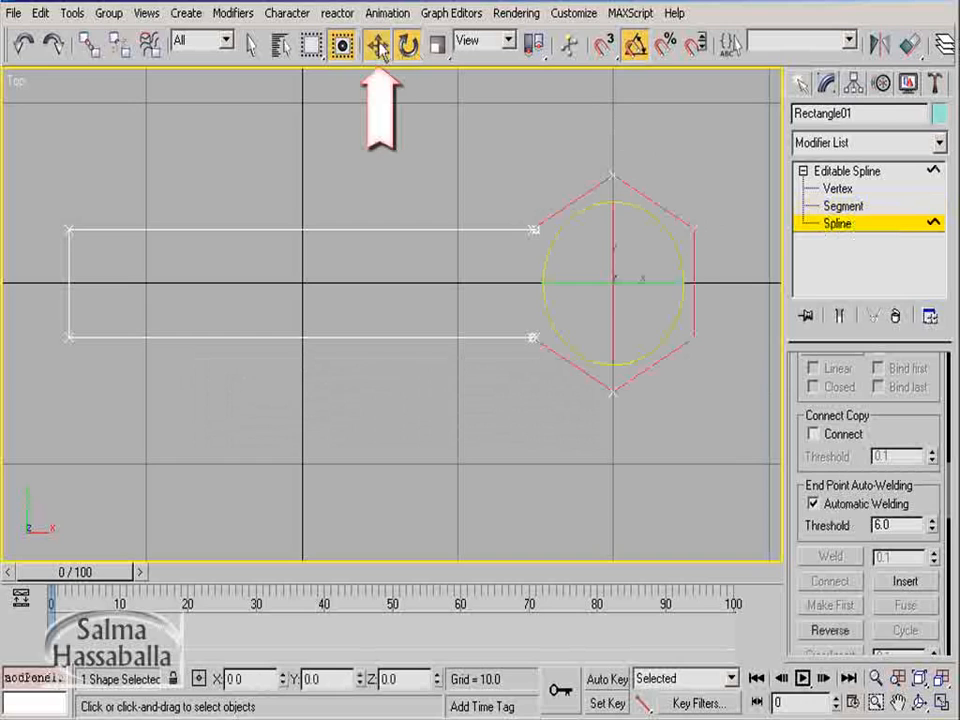
pyautogui.moveTo(665, 283)
pyautogui.mouseDown()
pyautogui.moveTo(675, 281)
pyautogui.moveTo(667, 282)
pyautogui.mouseUp()
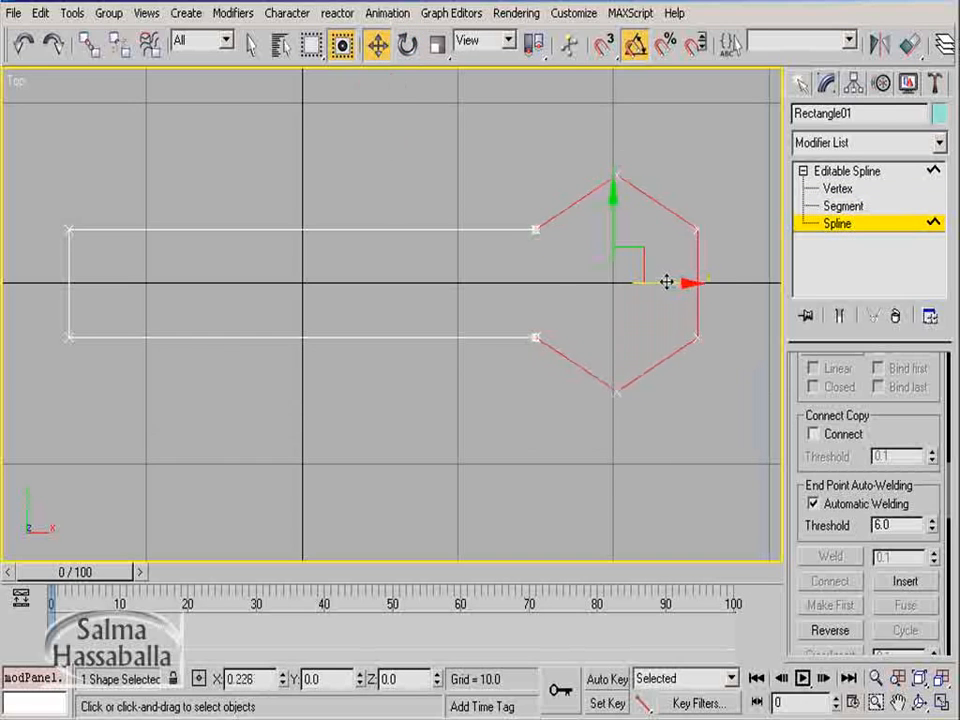
# Step: Draw a separate rectangle above the floor outline and set its length to 6 and width to 30
pyautogui.hotkey('ctrl', 'a')
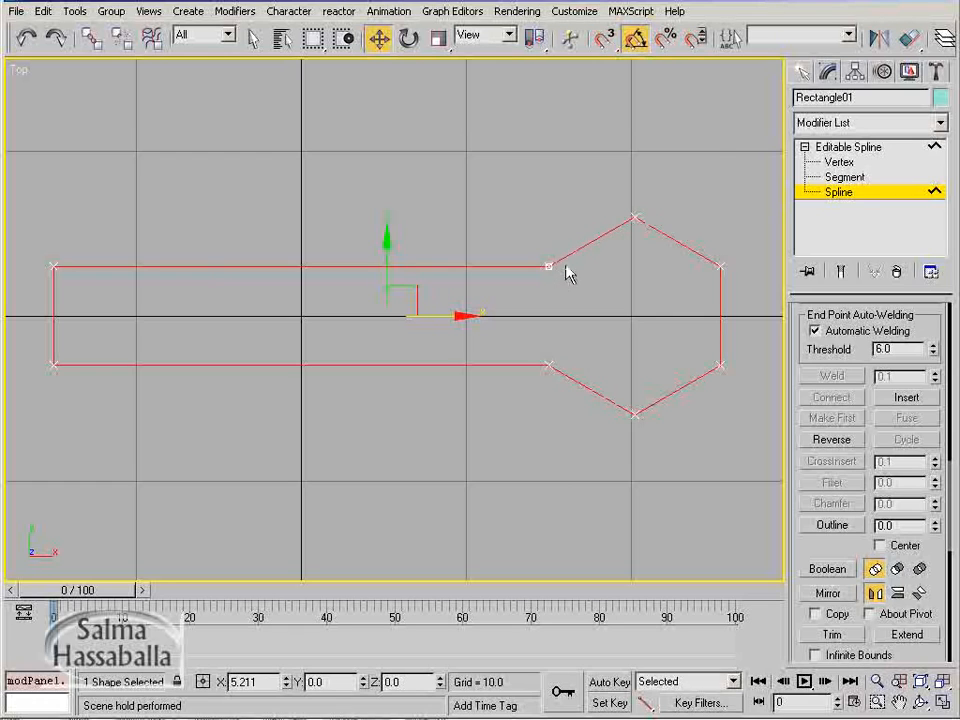
pyautogui.click(801, 72)
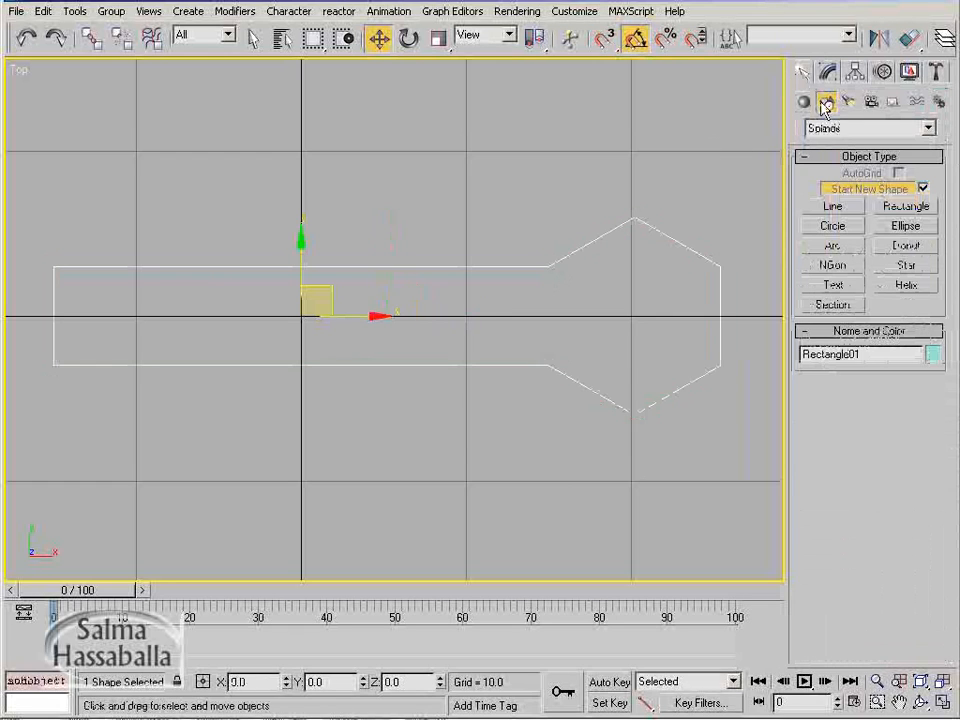
pyautogui.click(898, 206)
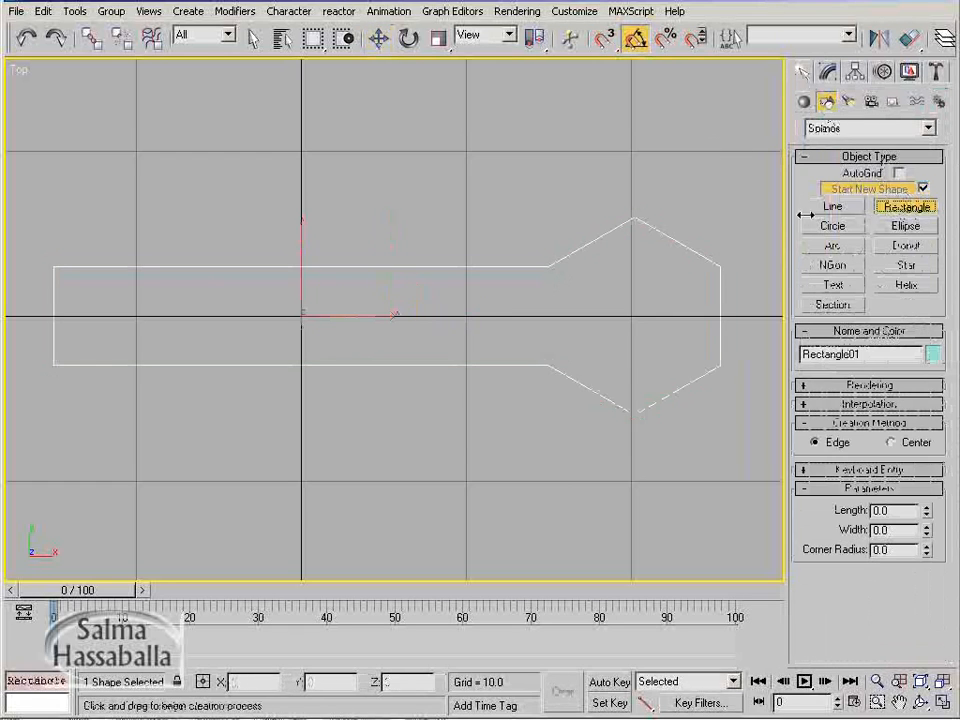
pyautogui.moveTo(73, 84); pyautogui.dragTo(563, 187)
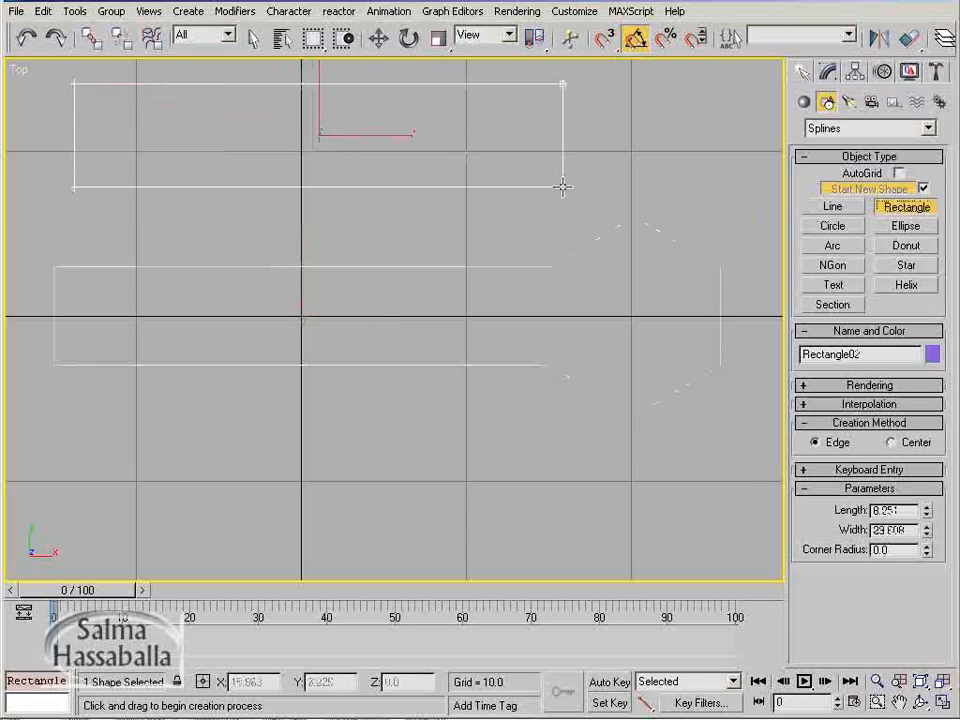
pyautogui.moveTo(905, 511); pyautogui.dragTo(815, 504)
pyautogui.write('6')
pyautogui.press('Tab')
pyautogui.write('30')
pyautogui.press('Return')
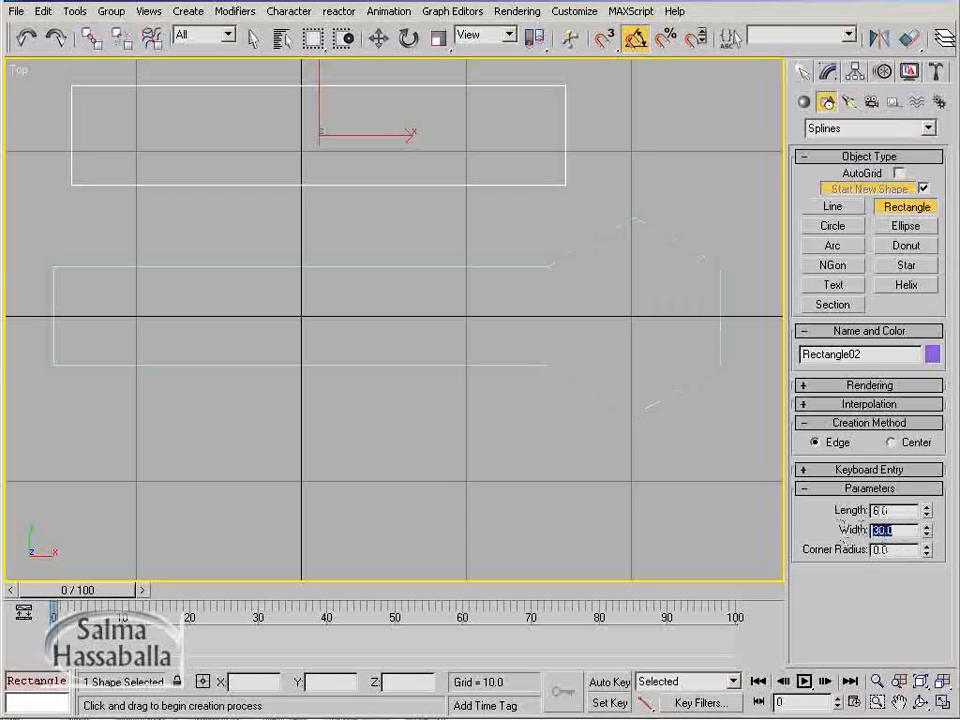
# Step: Move the new rectangle to X 0 and Y 15
pyautogui.click(378, 38)
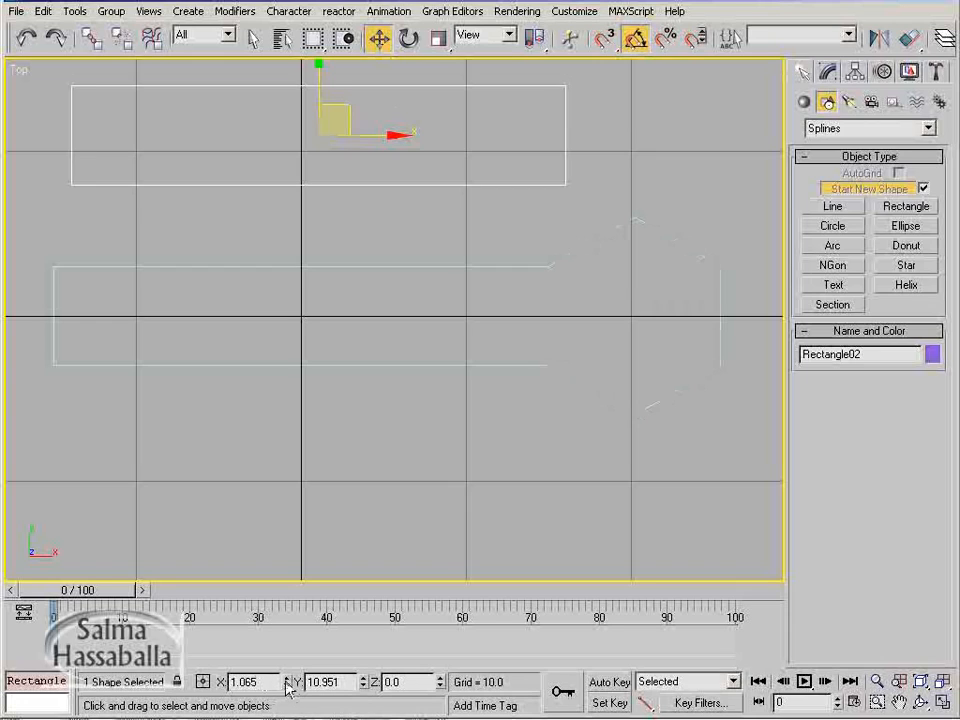
pyautogui.rightClick(287, 682)
pyautogui.press('Tab')
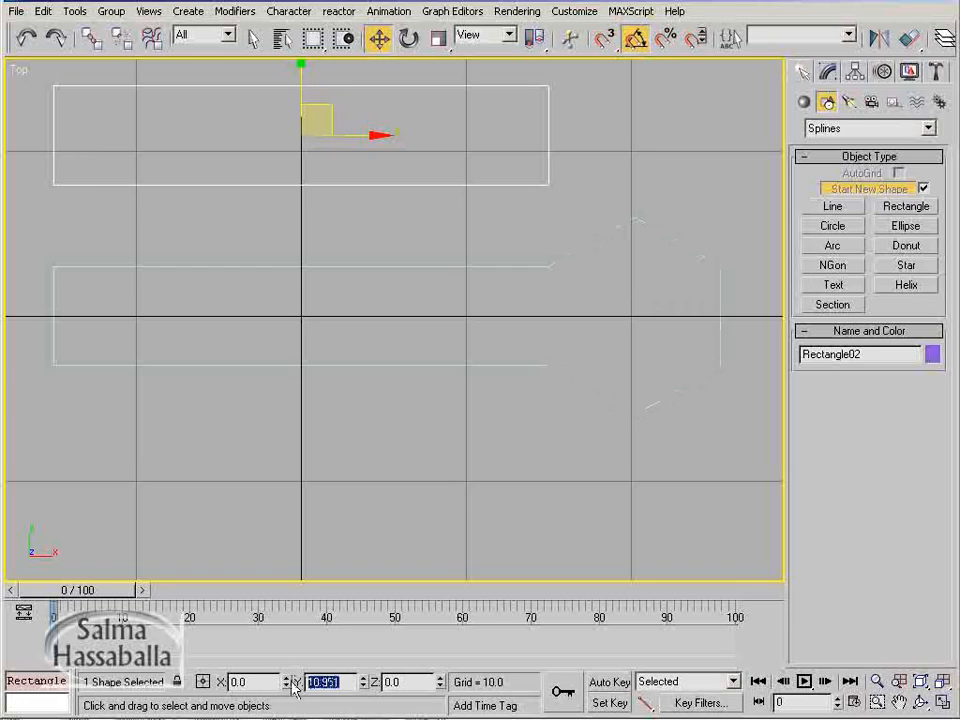
pyautogui.write('15')
pyautogui.press('Return')
pyautogui.moveTo(332, 444); pyautogui.dragTo(341, 502, button='middle')
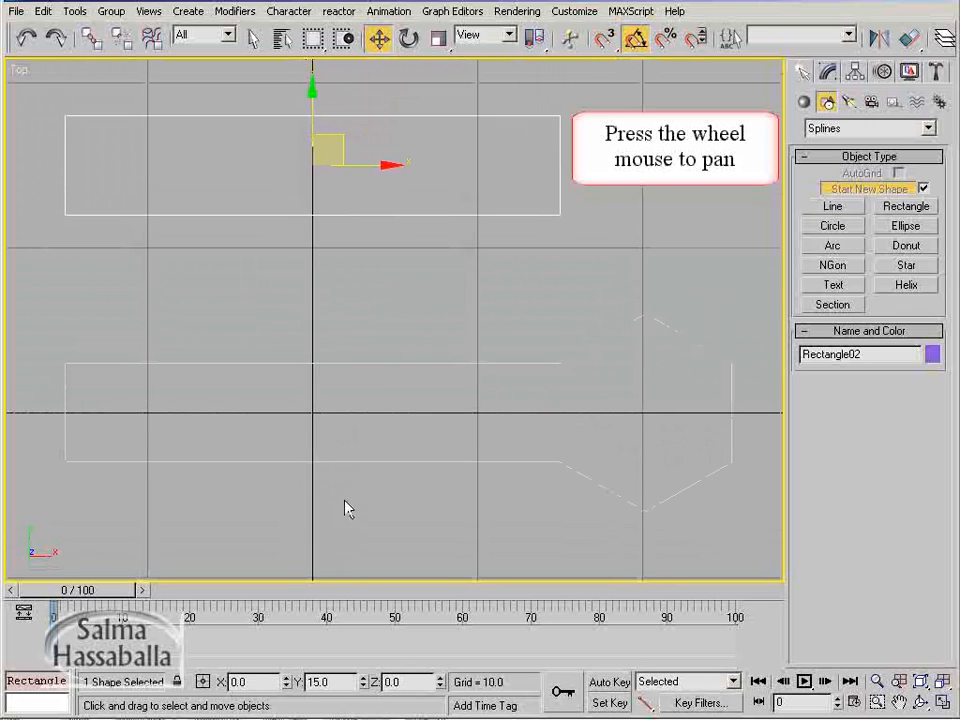
# Step: With Start New Shape turned off, add an eight-sided NGon of radius 6 at X 20, Y 15 to the new rectangle's shape
pyautogui.click(923, 188)
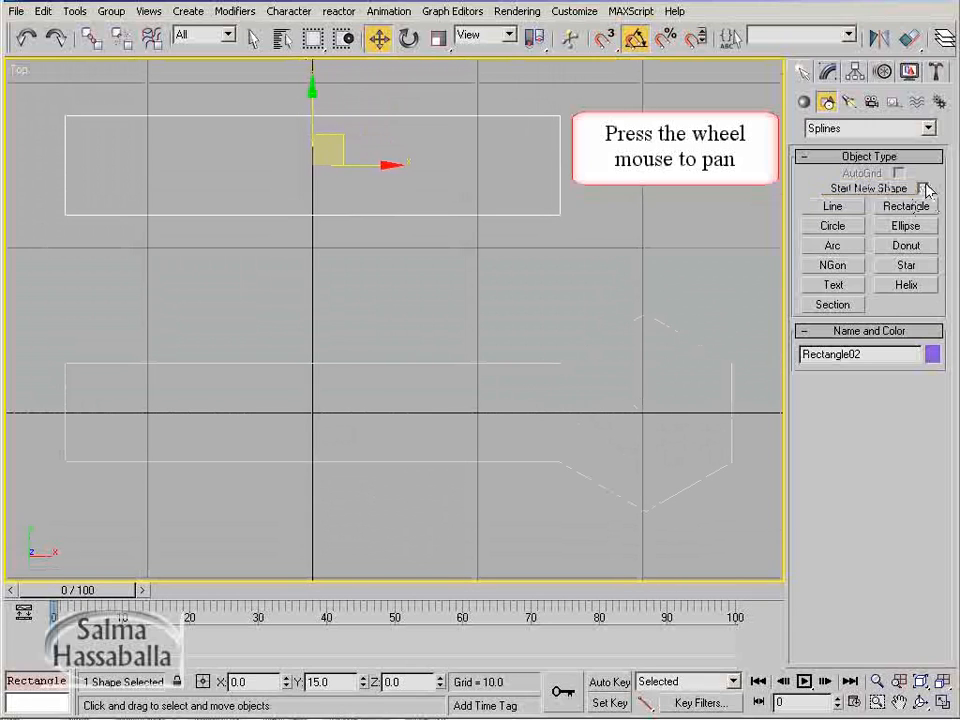
pyautogui.click(838, 266)
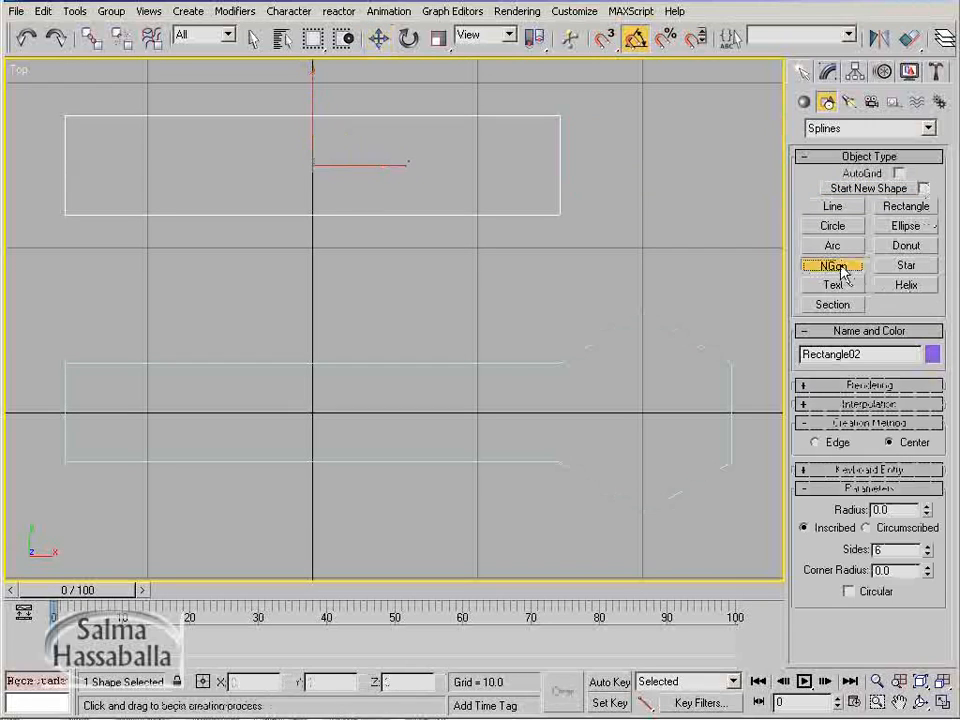
pyautogui.click(868, 470)
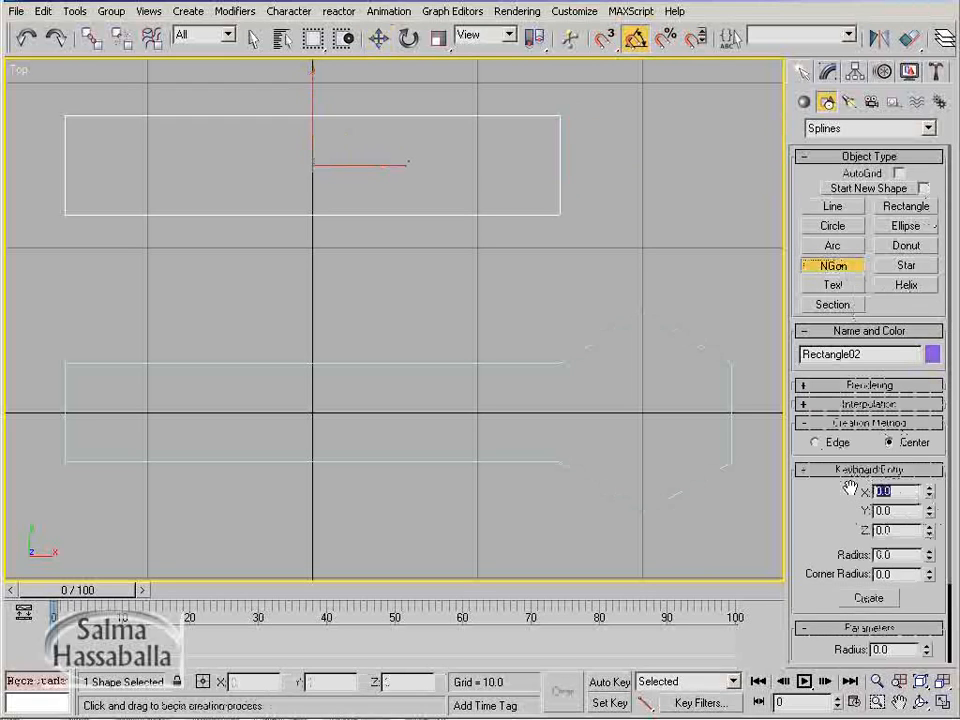
pyautogui.write('20')
pyautogui.press('Tab')
pyautogui.write('15')
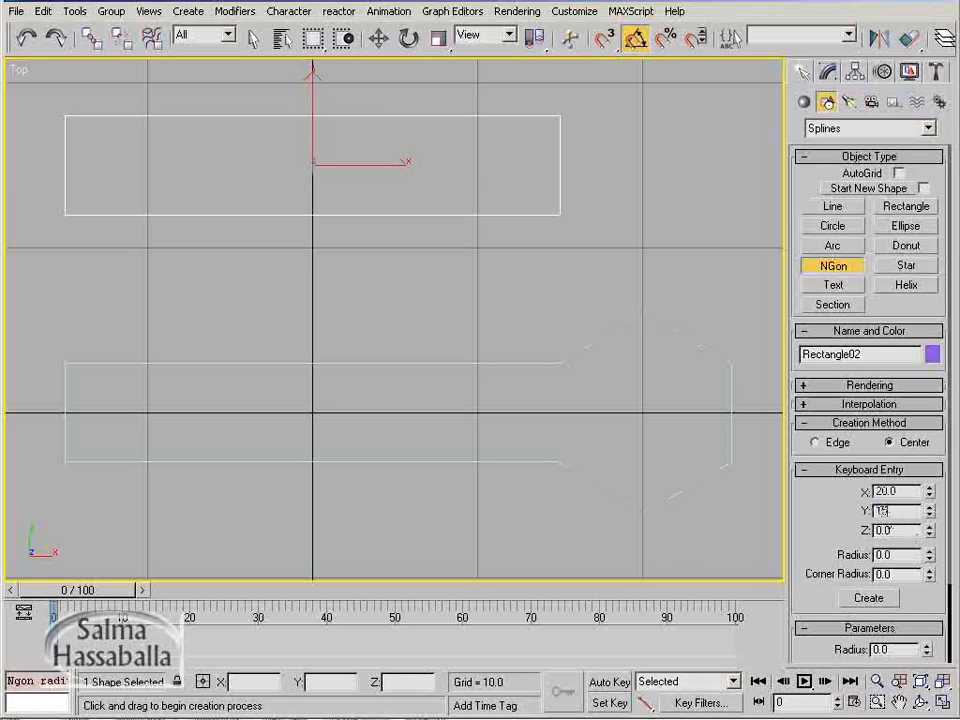
pyautogui.press('Tab')
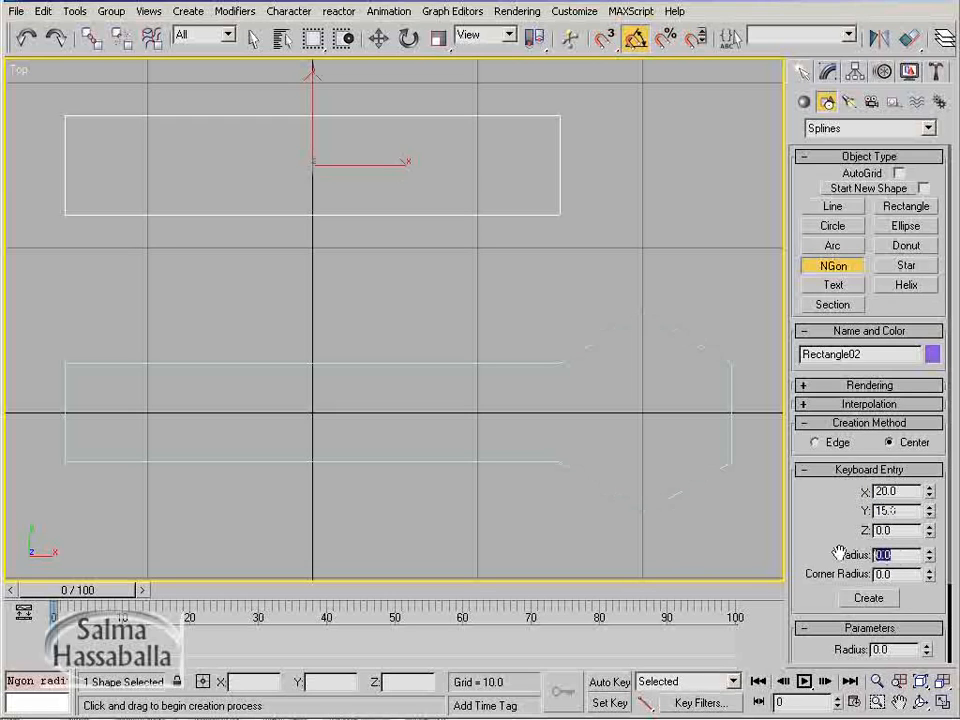
pyautogui.write('8')
pyautogui.moveTo(810, 572); pyautogui.dragTo(798, 480)
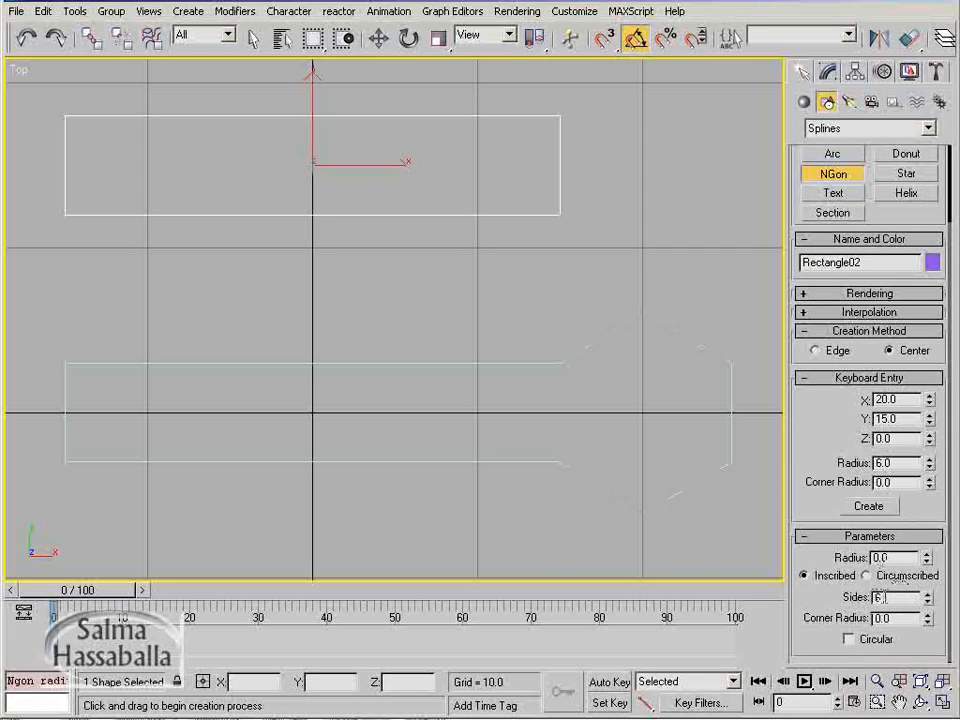
pyautogui.doubleClick(879, 597)
pyautogui.write('3')
pyautogui.click(866, 507)
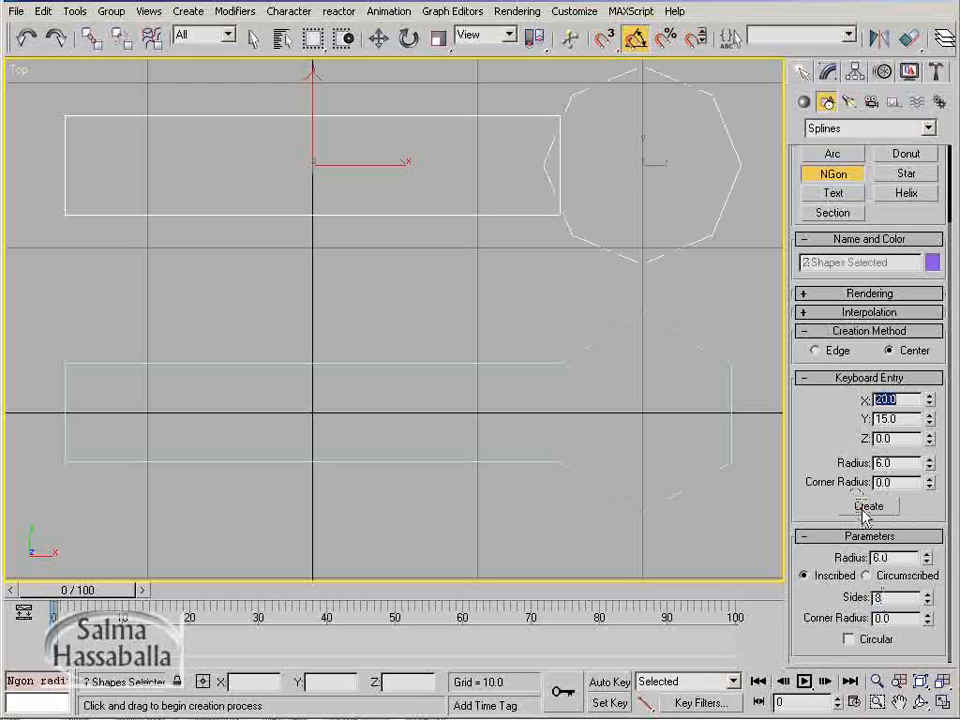
# Step: Rotate only the octagon spline by exactly 22.5 degrees about Z so a flat side faces the rectangle
pyautogui.click(827, 72)
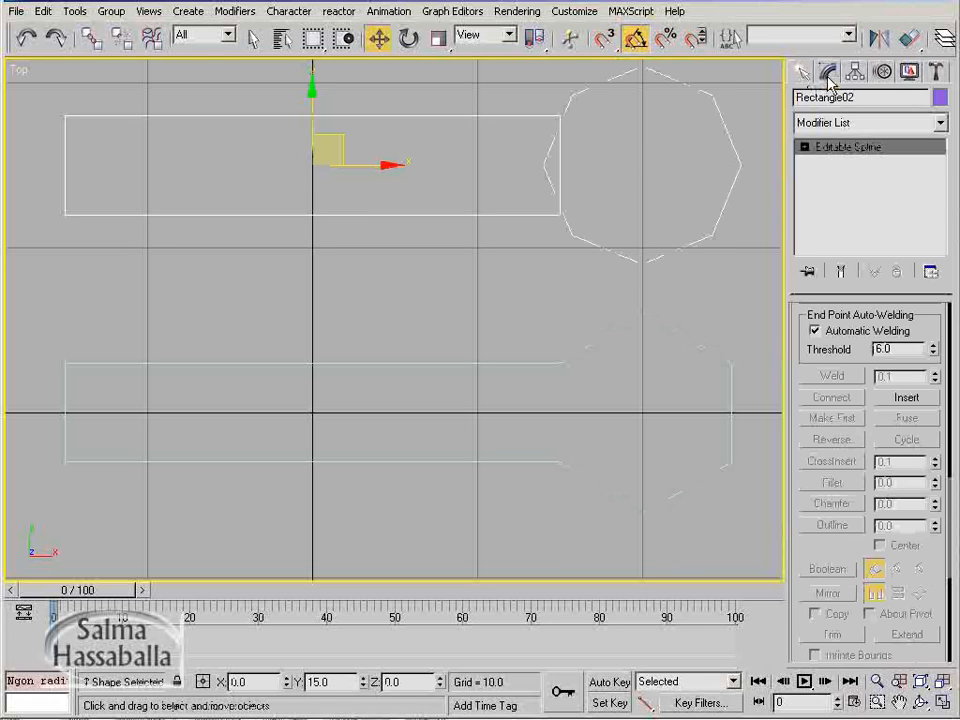
pyautogui.click(804, 148)
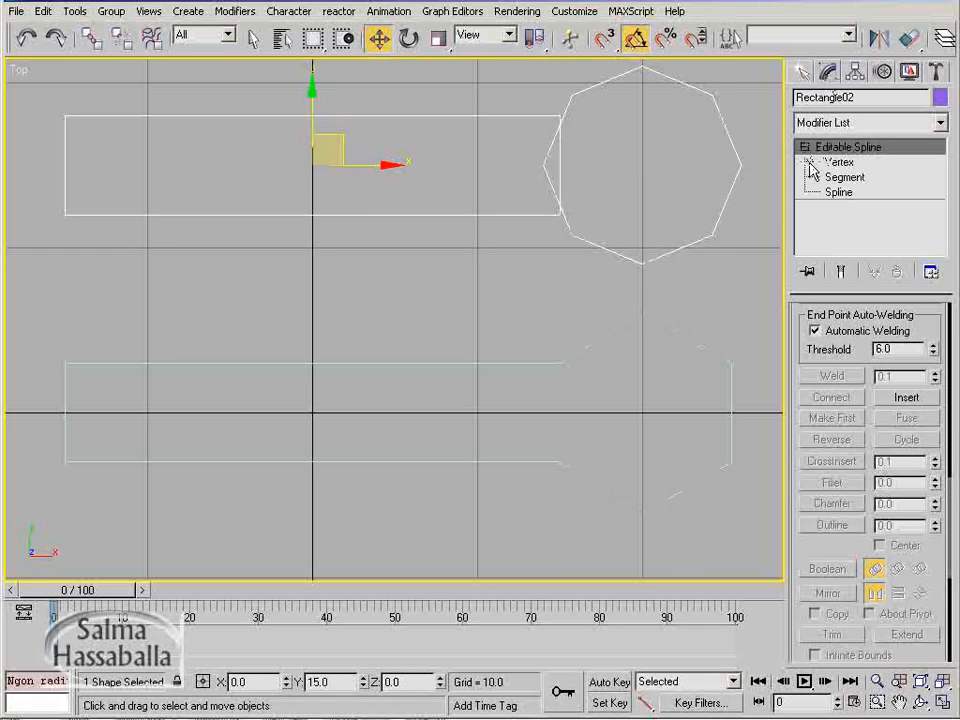
pyautogui.click(840, 192)
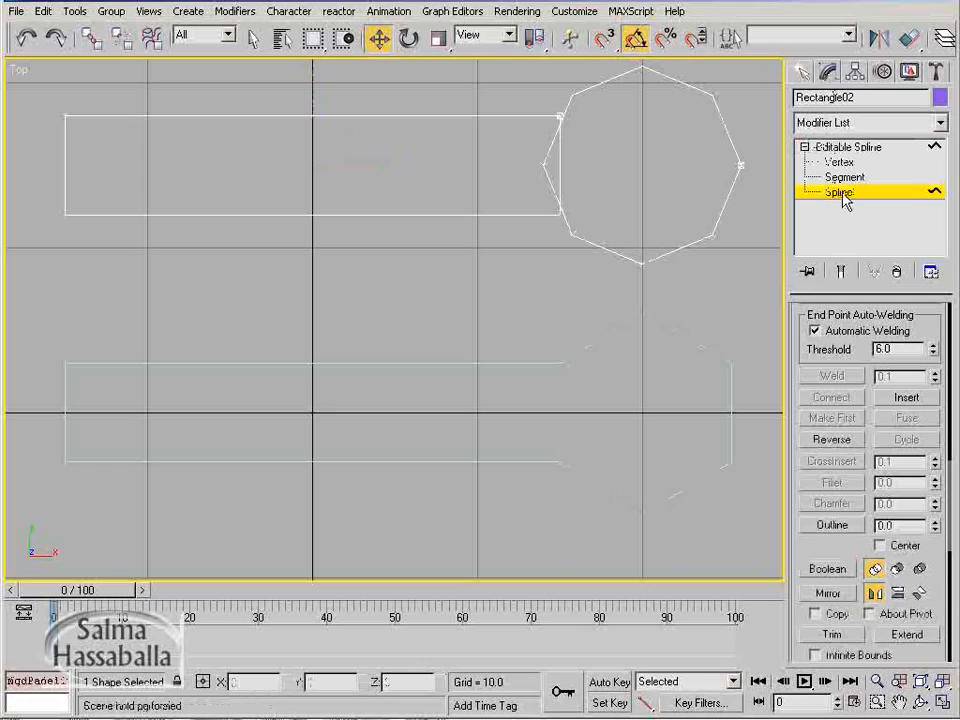
pyautogui.click(728, 192)
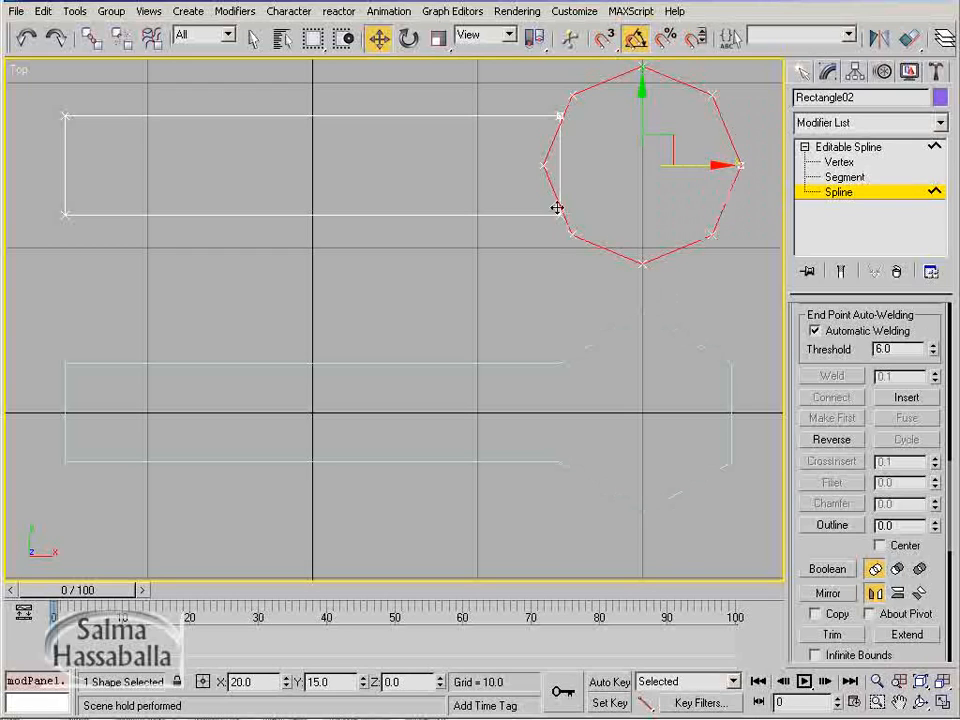
pyautogui.click(409, 40)
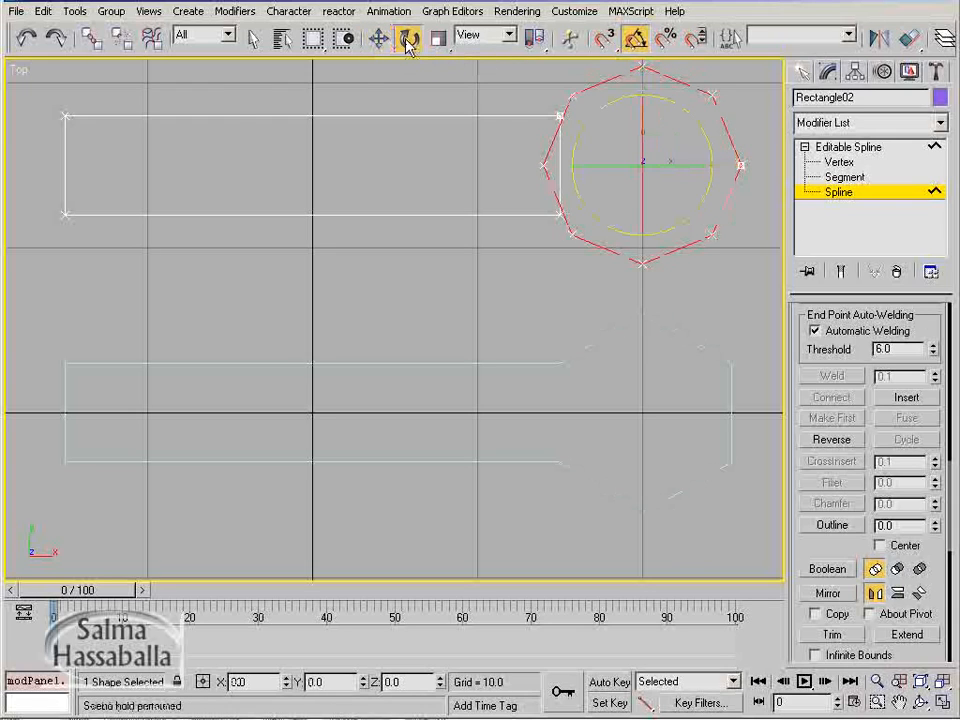
pyautogui.rightClick(409, 40)
pyautogui.moveTo(264, 92); pyautogui.dragTo(234, 89)
pyautogui.write('1')
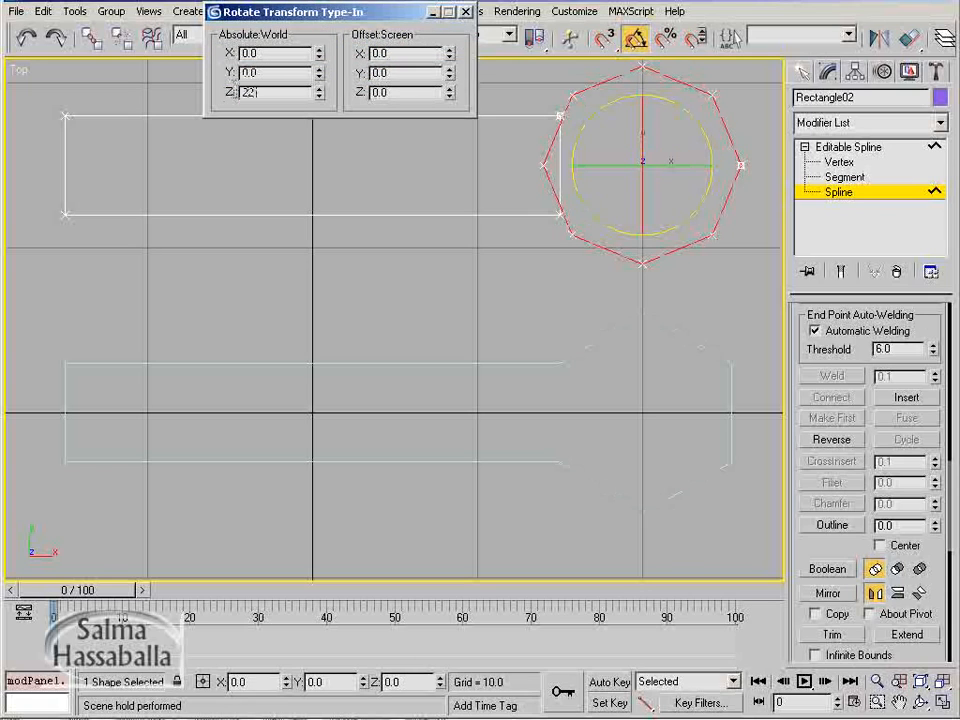
pyautogui.write('2.5')
pyautogui.press('Return')
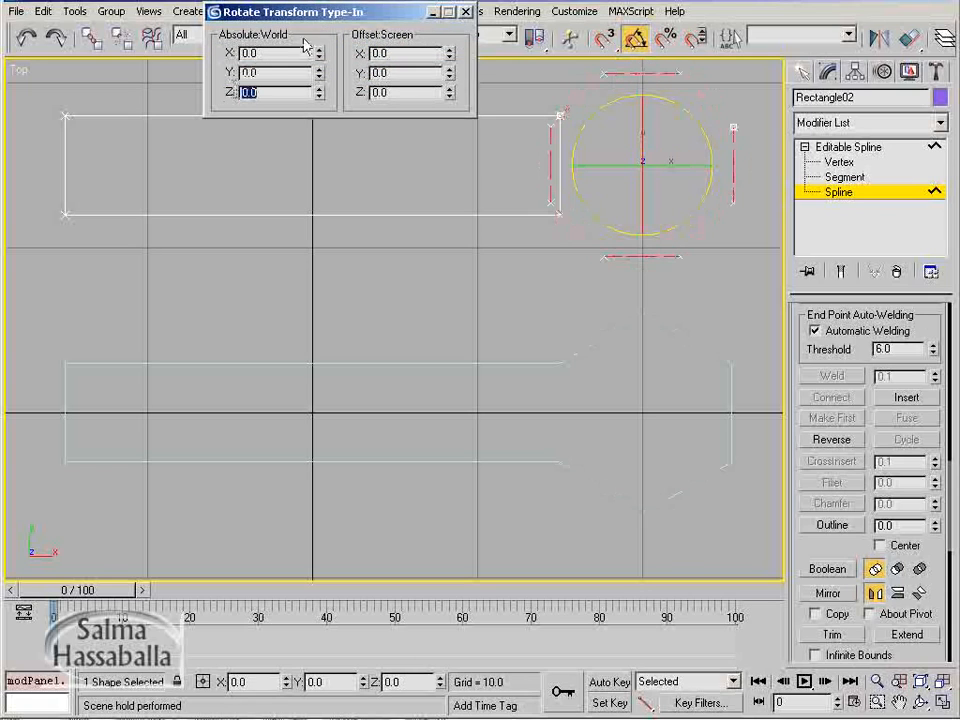
pyautogui.click(466, 12)
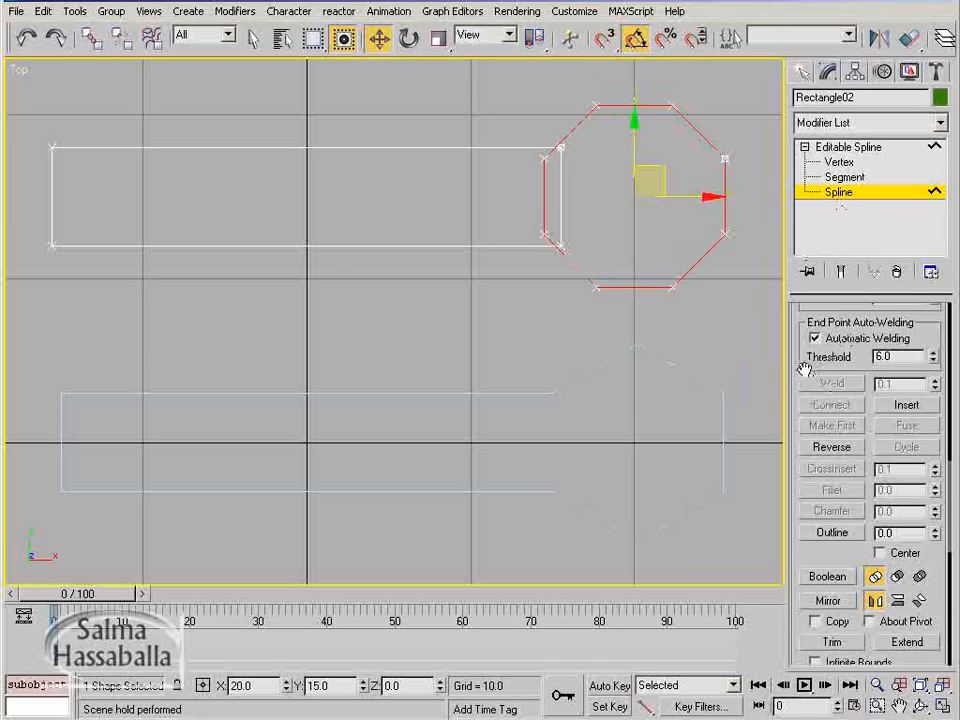
# Step: Merge the octagon spline with the overlapping rectangle by a Boolean union, and delete the entire combined shape
pyautogui.scroll(-5, 883, 330)
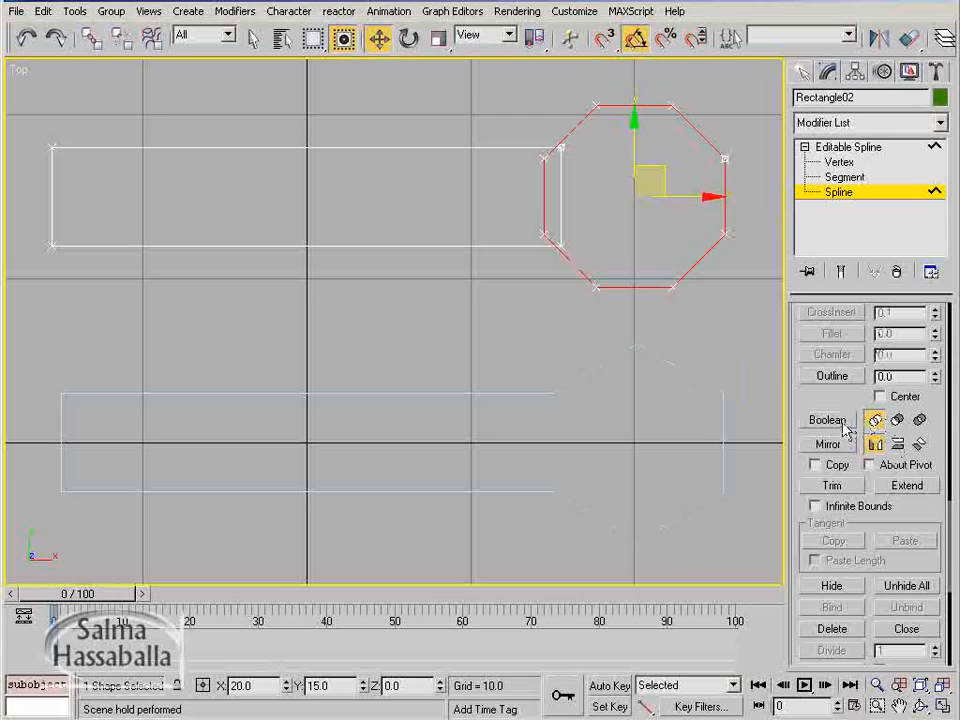
pyautogui.click(847, 426)
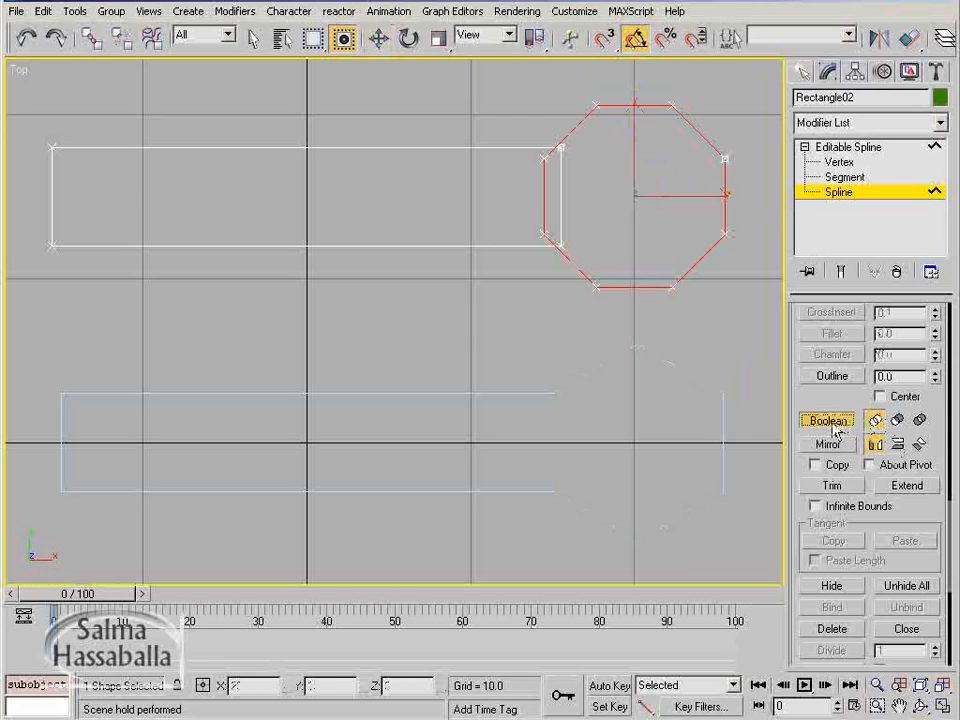
pyautogui.click(426, 247)
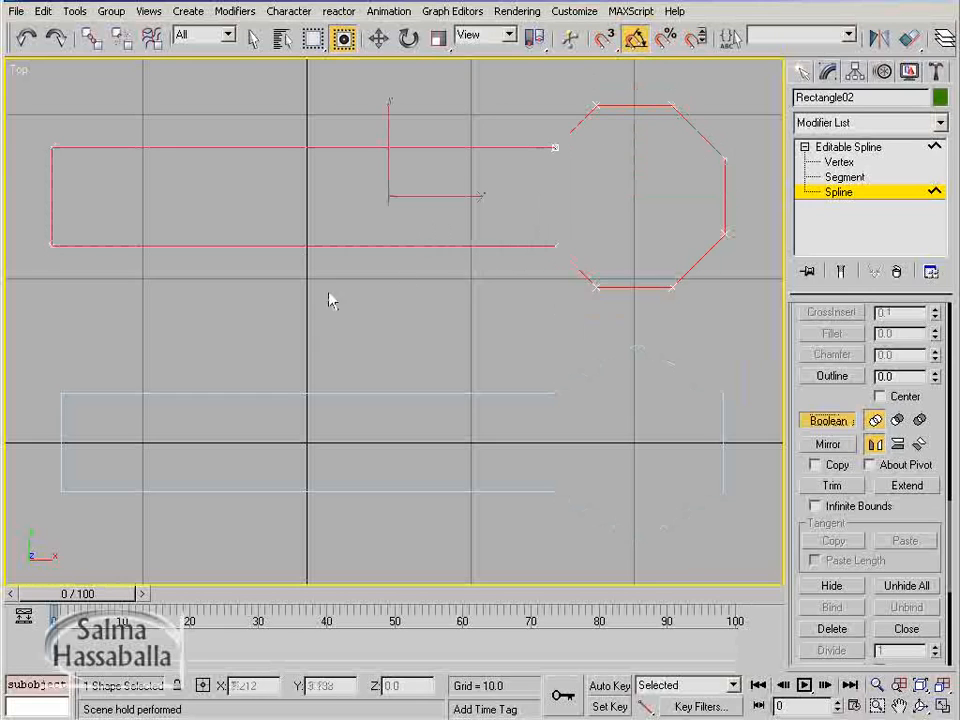
pyautogui.click(870, 155)
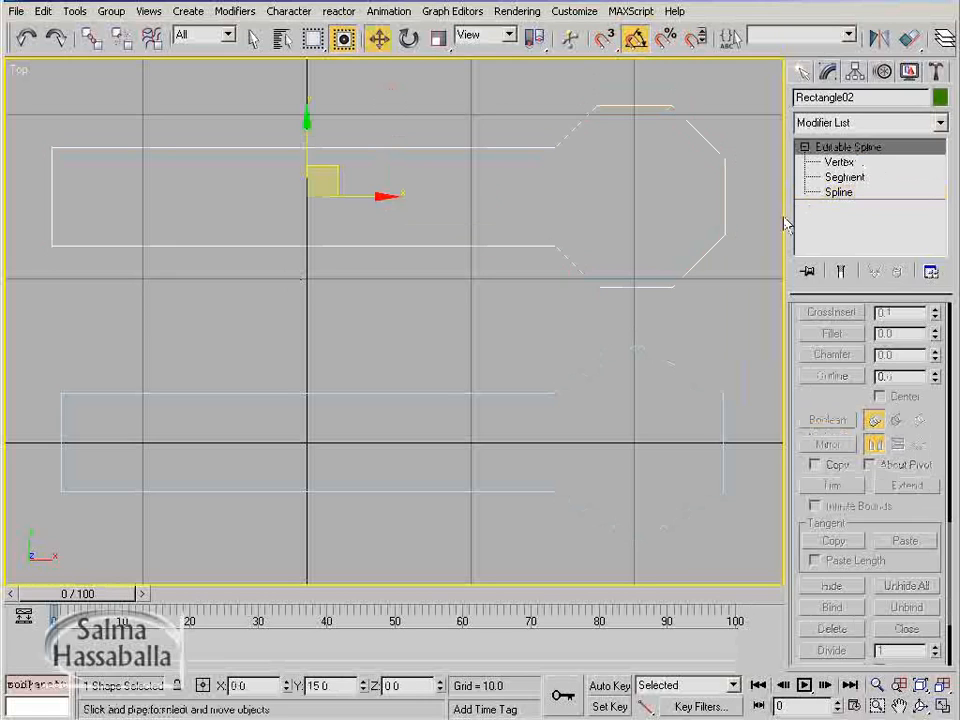
pyautogui.press('Delete')
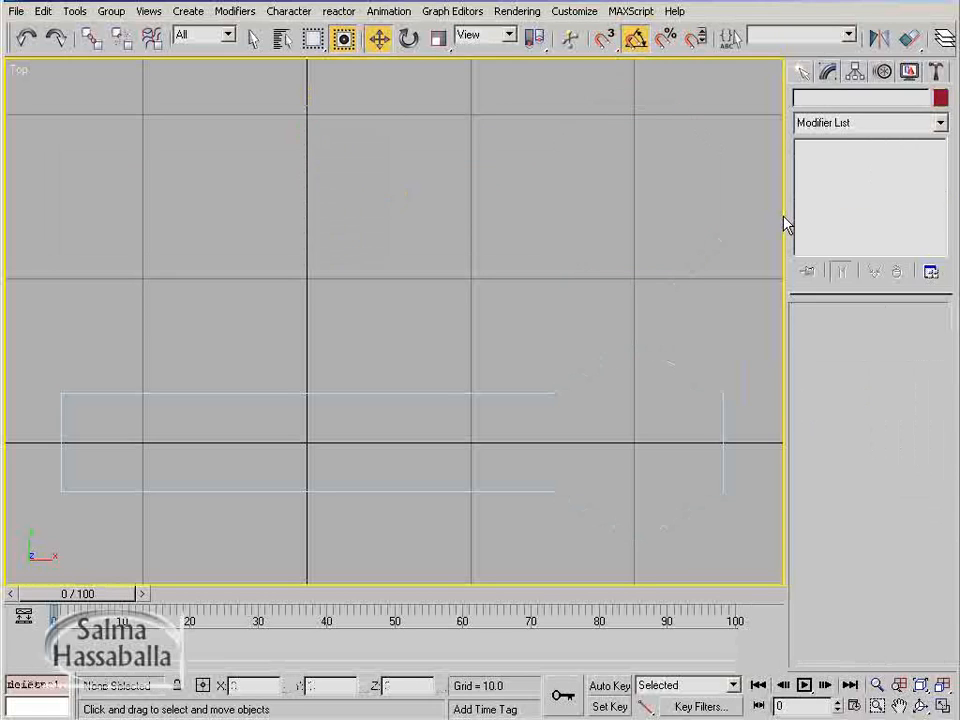